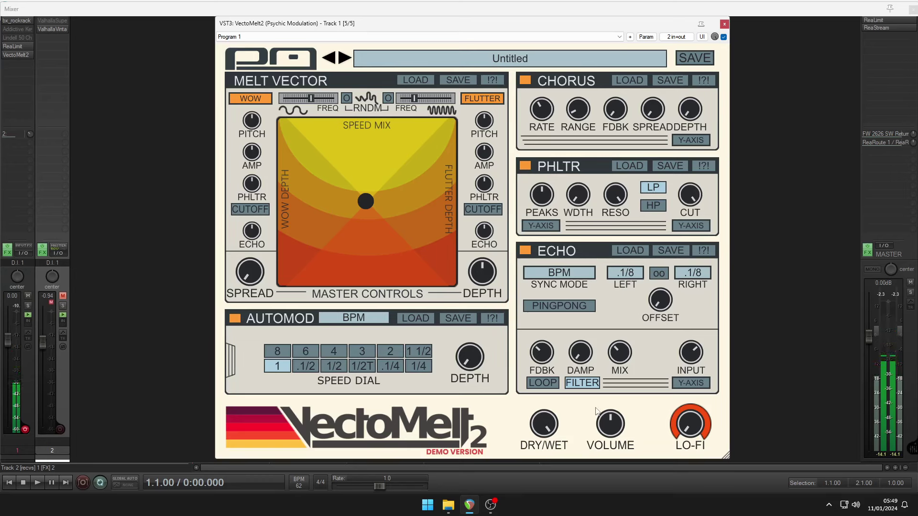
# Step: Lower the overall dry/wet mix to just under half and raise the chorus depth
pyautogui.moveTo(552, 424)
pyautogui.moveTo(552, 424); pyautogui.dragTo(531, 467)
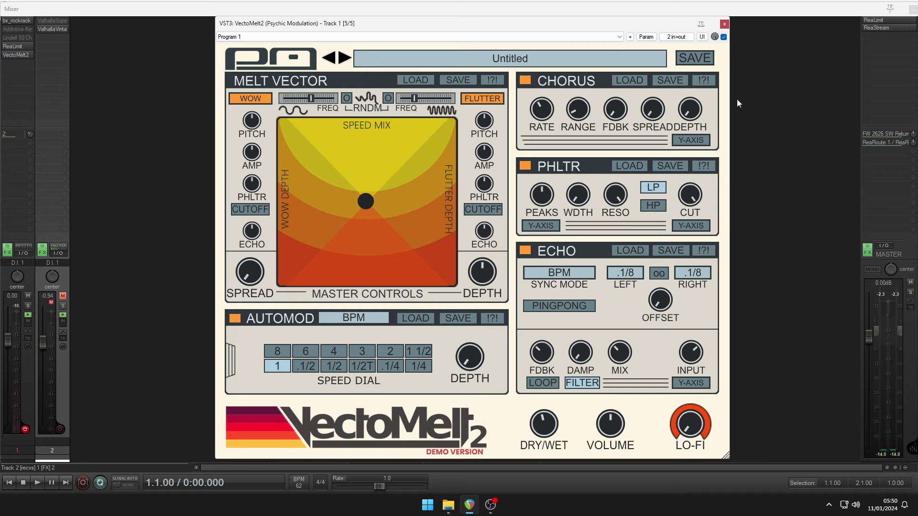
pyautogui.moveTo(703, 115); pyautogui.dragTo(691, 25)
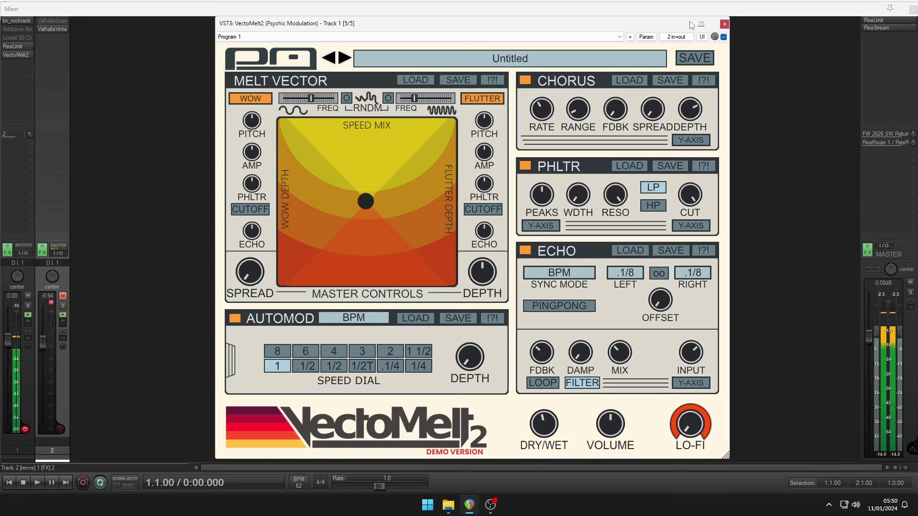
# Step: Raise the chorus feedback to about a quarter of its range and try out the chorus spread
pyautogui.click(620, 110)
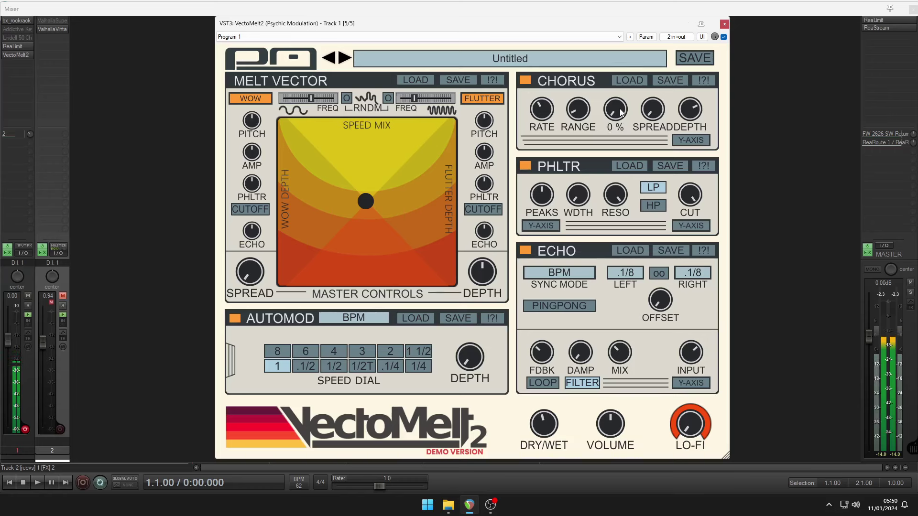
pyautogui.moveTo(614, 86); pyautogui.dragTo(615, 83)
pyautogui.moveTo(653, 109); pyautogui.dragTo(644, 30)
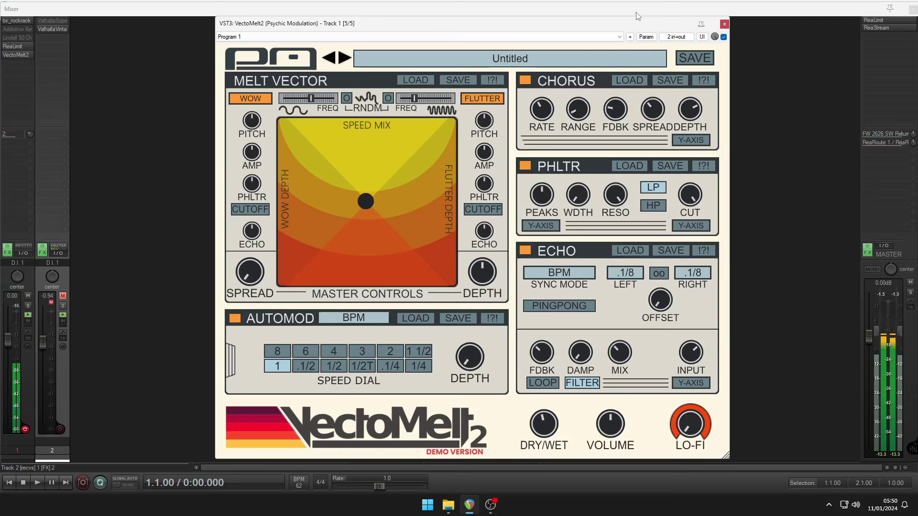
# Step: Raise the chorus rate to its maximum and set the chorus range to about 1.96 ms
pyautogui.moveTo(578, 109); pyautogui.dragTo(584, 26)
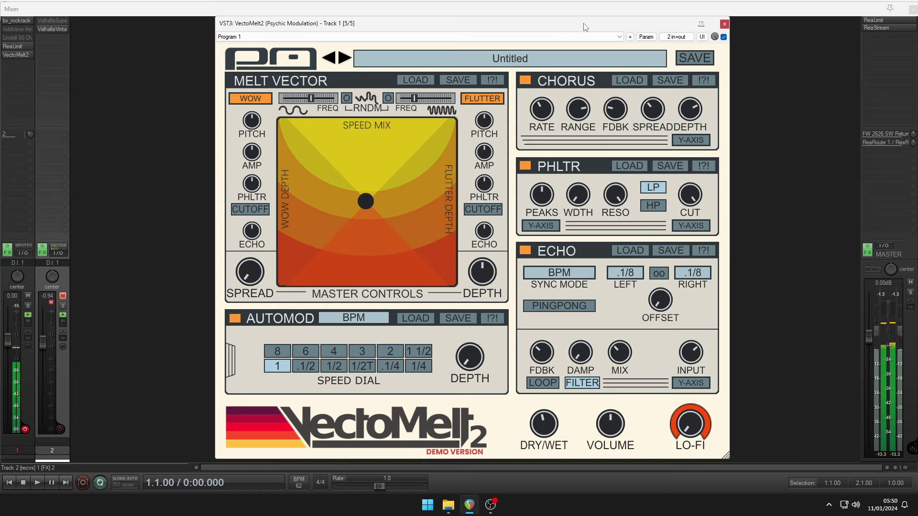
pyautogui.moveTo(582, 108)
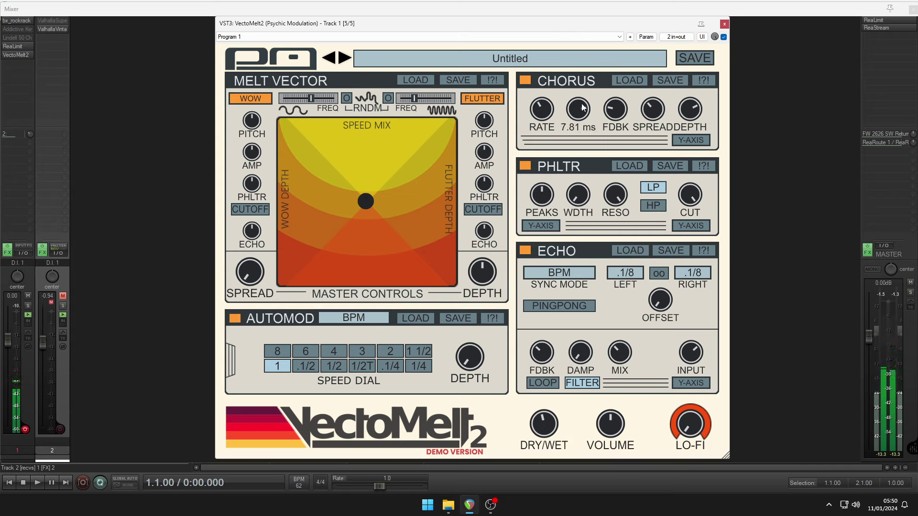
pyautogui.moveTo(548, 110)
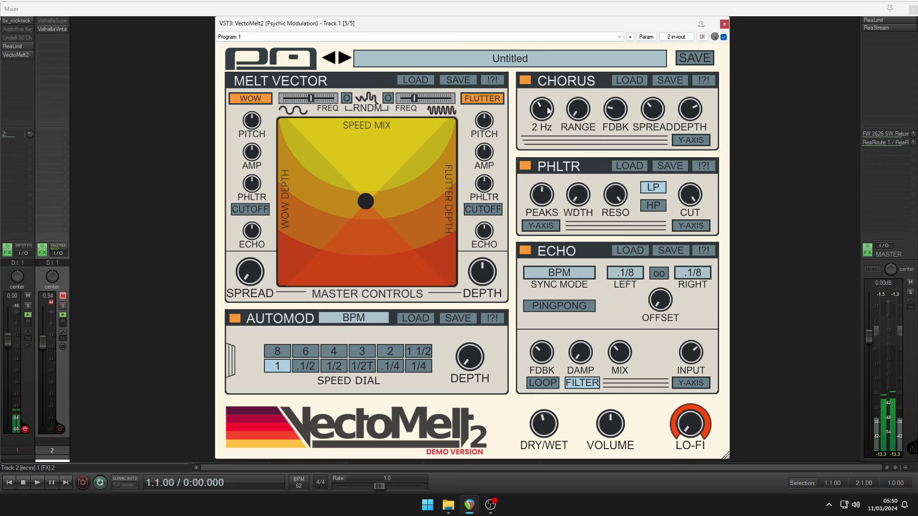
pyautogui.moveTo(549, 110); pyautogui.dragTo(546, 71)
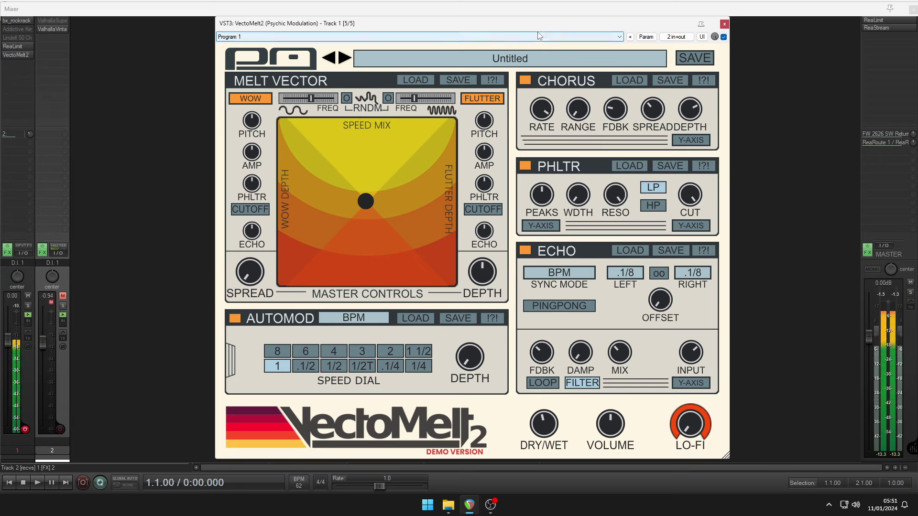
pyautogui.moveTo(587, 115); pyautogui.dragTo(583, 88)
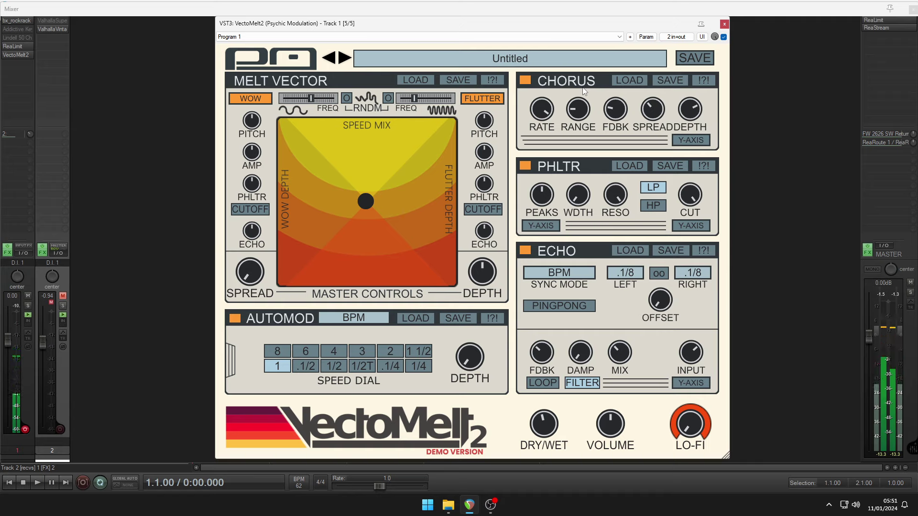
# Step: Rebalance the chorus with a much wider spread, a slower rate and slightly less depth
pyautogui.moveTo(653, 107)
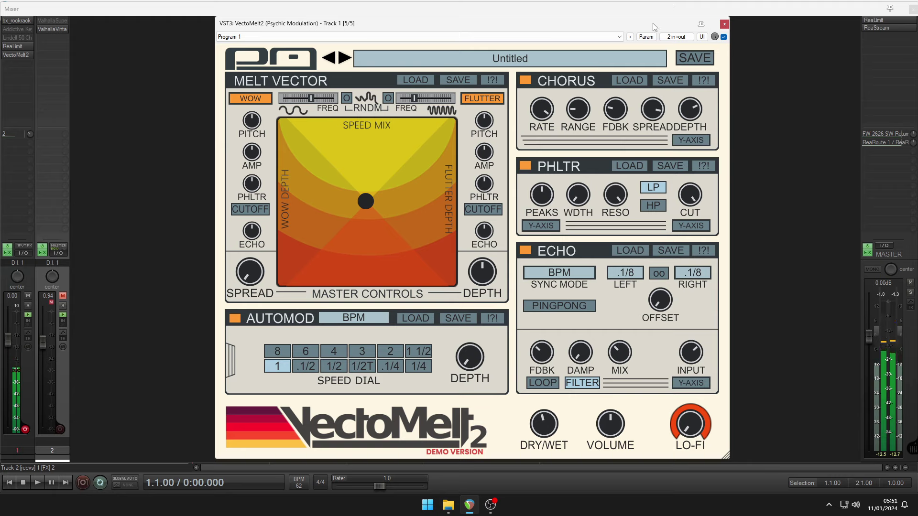
pyautogui.moveTo(542, 109); pyautogui.dragTo(512, 159)
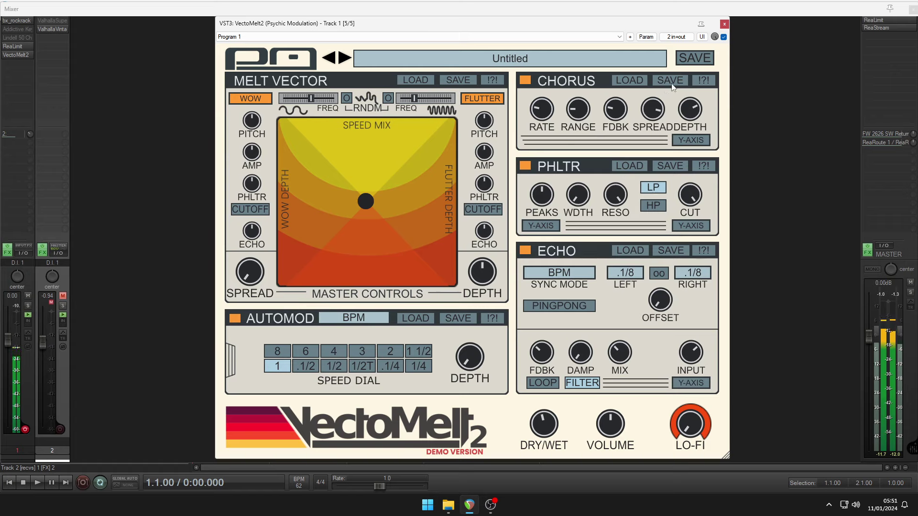
pyautogui.moveTo(696, 106)
pyautogui.moveTo(695, 106); pyautogui.dragTo(698, 115)
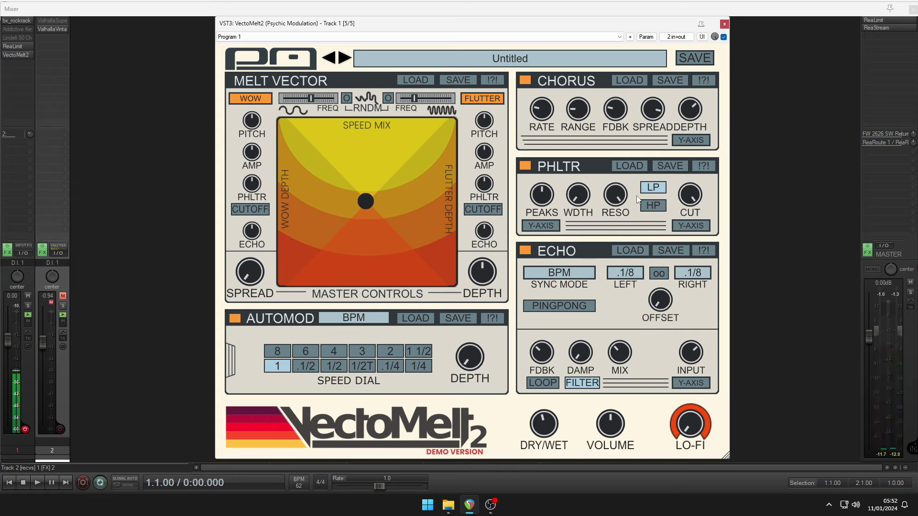
# Step: Lower the PHLTR resonance to 16.8 % and its low-pass cutoff to about 168 Hz
pyautogui.moveTo(624, 193)
pyautogui.moveTo(624, 194); pyautogui.dragTo(586, 262)
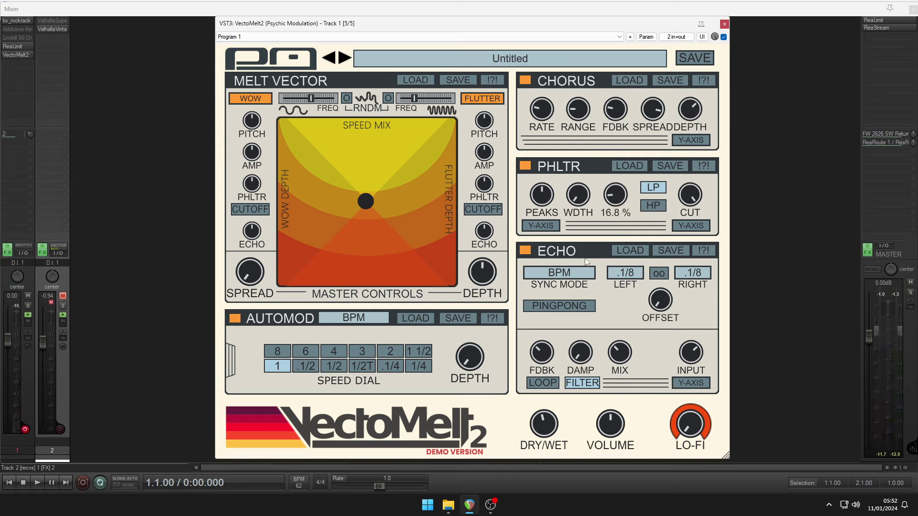
pyautogui.moveTo(689, 195)
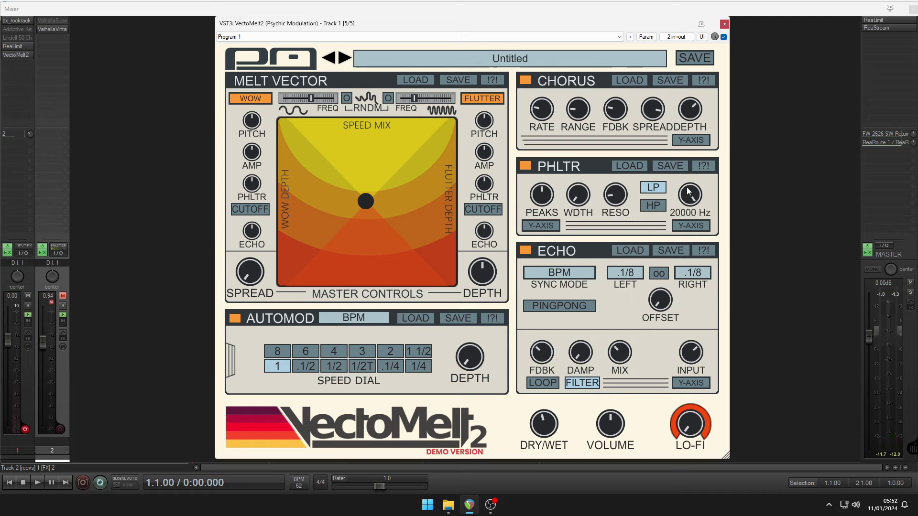
pyautogui.moveTo(688, 195); pyautogui.dragTo(673, 257)
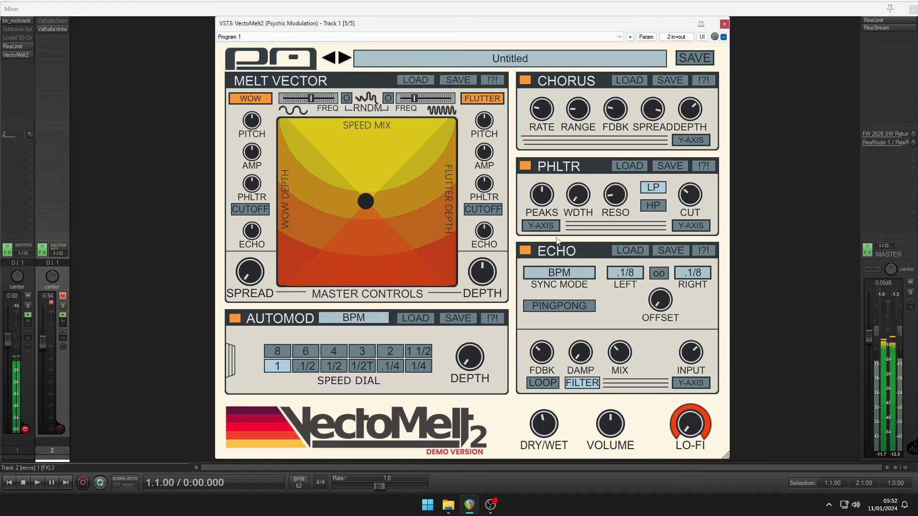
# Step: Raise the PHLTR width well above half and enable Y-axis control for its peaks
pyautogui.moveTo(592, 205)
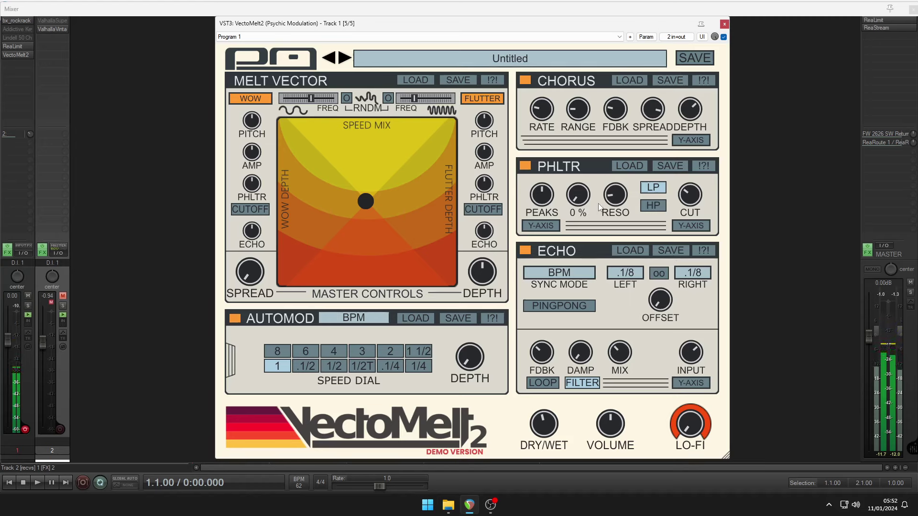
pyautogui.scroll(5, 587, 204)
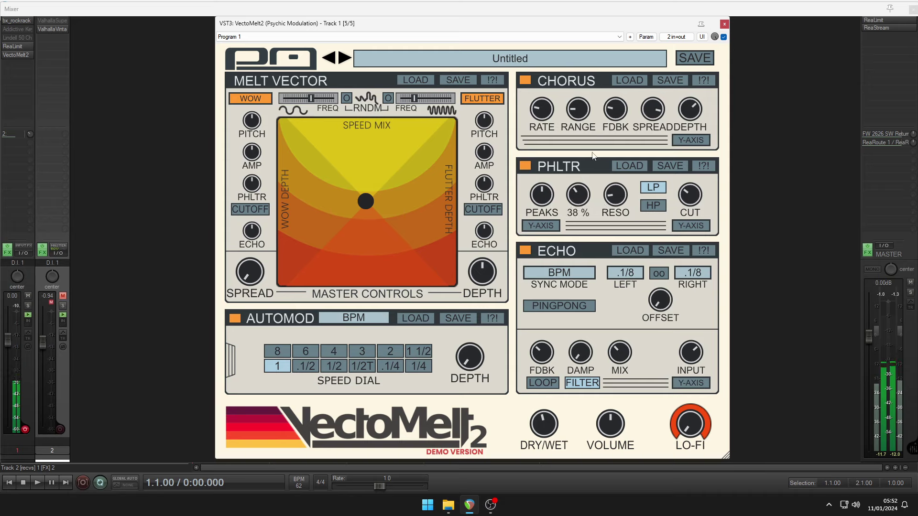
pyautogui.moveTo(595, 127)
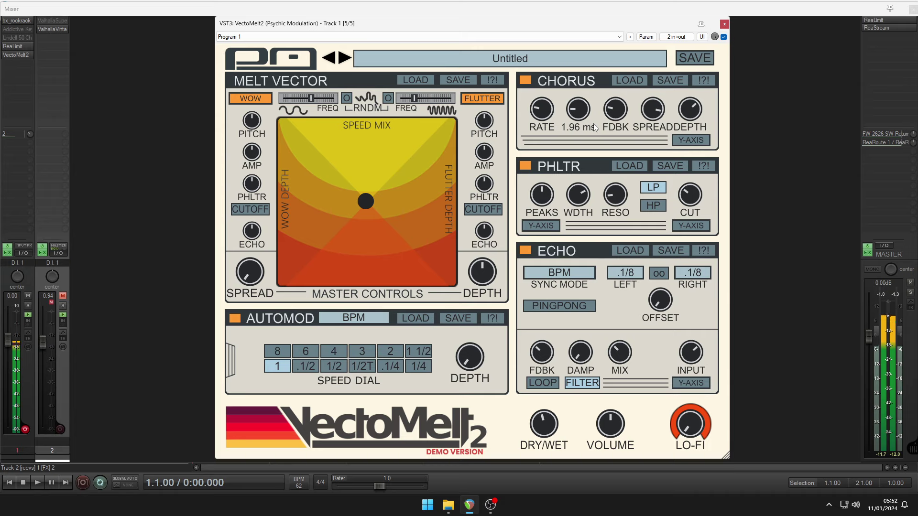
pyautogui.click(540, 227)
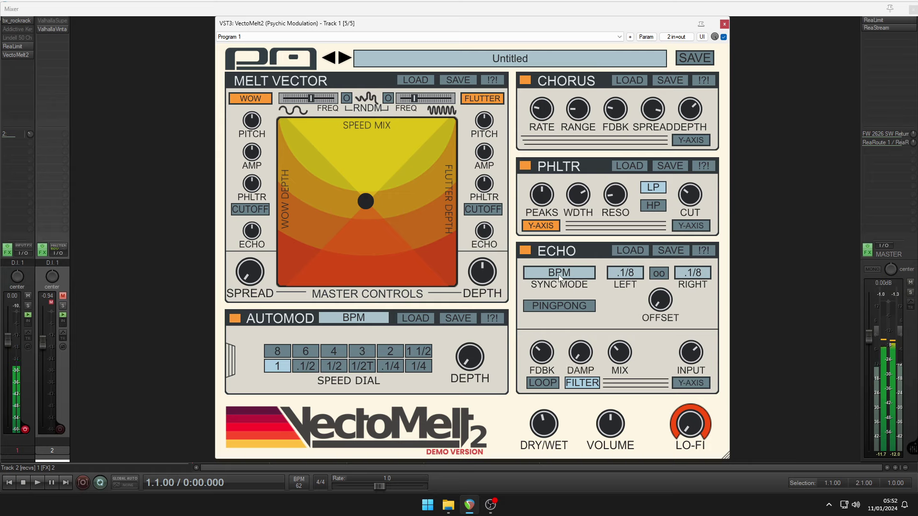
# Step: Raise the echo feedback well above half and switch the echo sync mode to Manual
pyautogui.moveTo(551, 355)
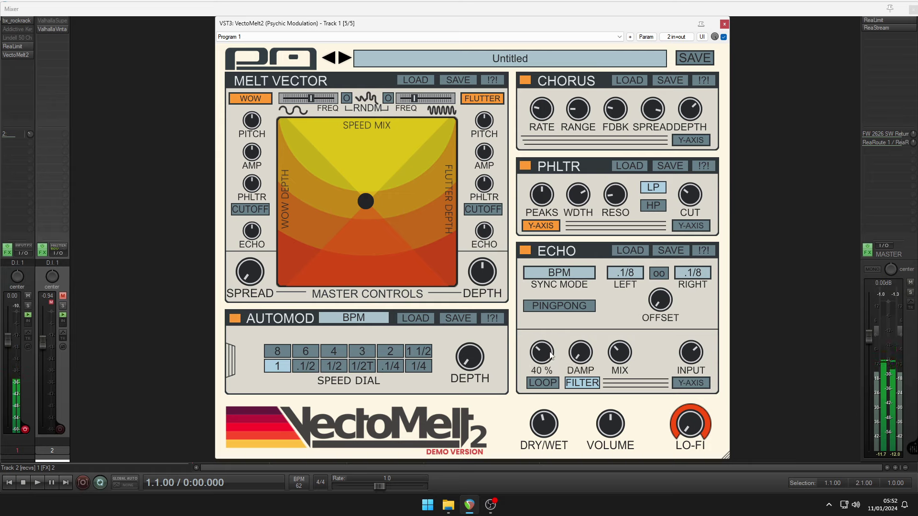
pyautogui.moveTo(551, 355); pyautogui.dragTo(555, 302)
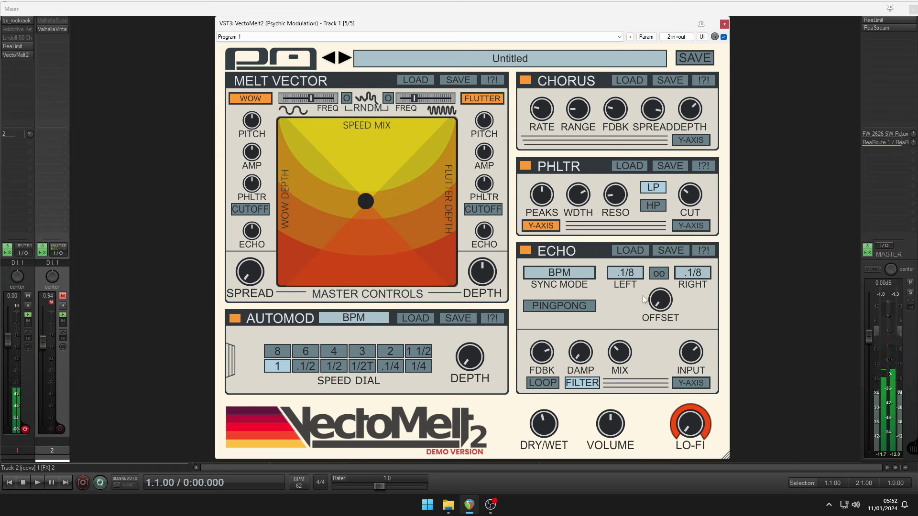
pyautogui.click(579, 275)
pyautogui.click(567, 286)
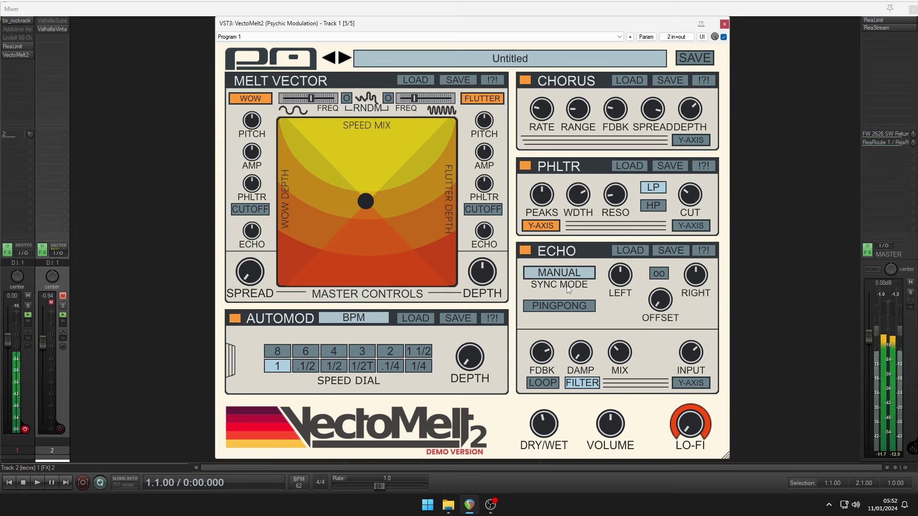
pyautogui.moveTo(541, 346)
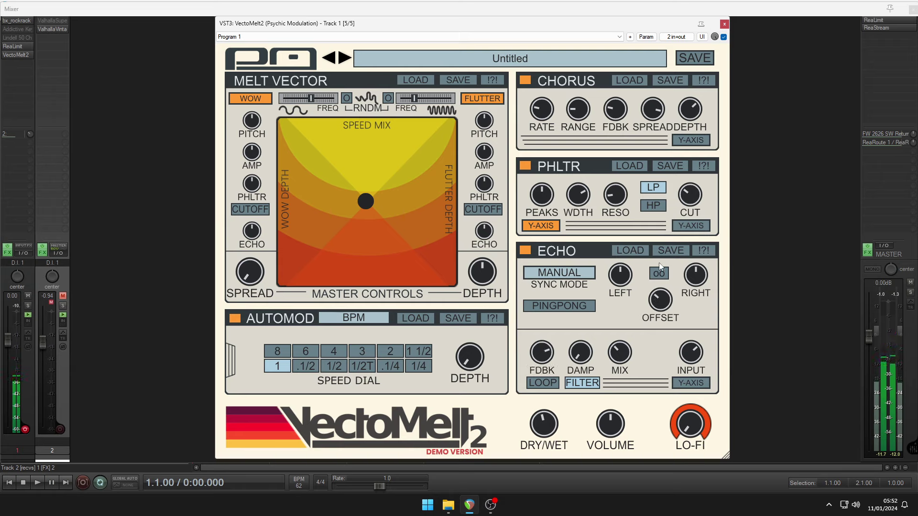
# Step: Lengthen the echo's left delay time slightly and raise the PHLTR resonance to its maximum
pyautogui.moveTo(623, 280)
pyautogui.moveTo(611, 205); pyautogui.dragTo(610, 180)
pyautogui.moveTo(608, 103)
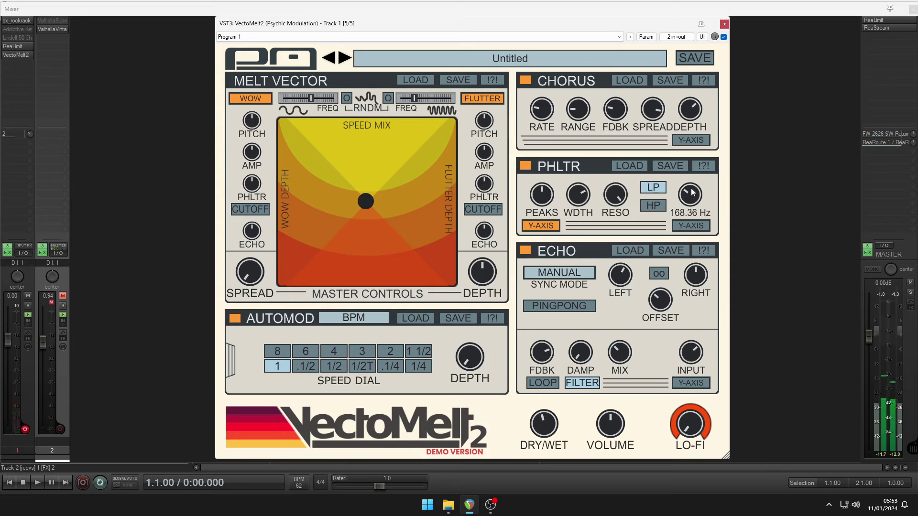
# Step: Switch the PHLTR from low-pass to high-pass and set its cutoff to roughly a third of its range
pyautogui.moveTo(690, 194); pyautogui.dragTo(684, 123)
pyautogui.moveTo(686, 123)
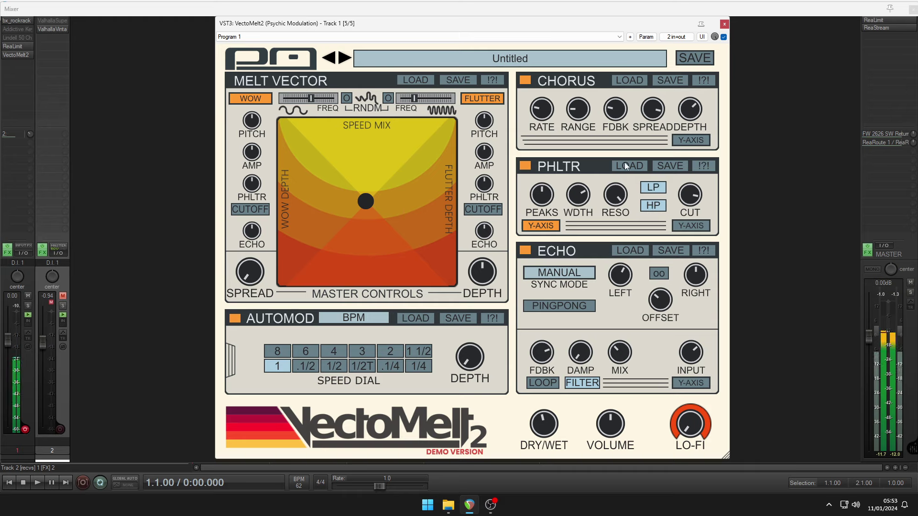
pyautogui.moveTo(690, 195); pyautogui.dragTo(680, 239)
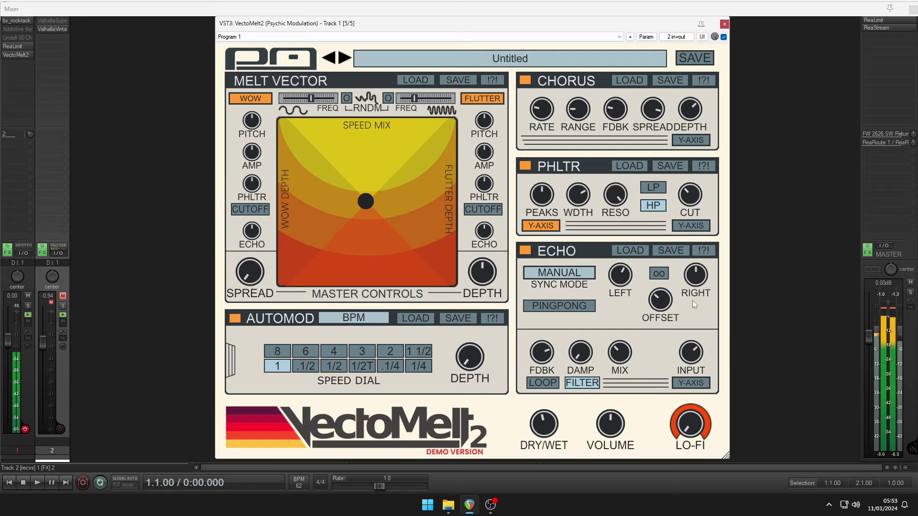
# Step: Raise the Lo-Fi amount in stages up to its maximum
pyautogui.moveTo(685, 414); pyautogui.dragTo(679, 400)
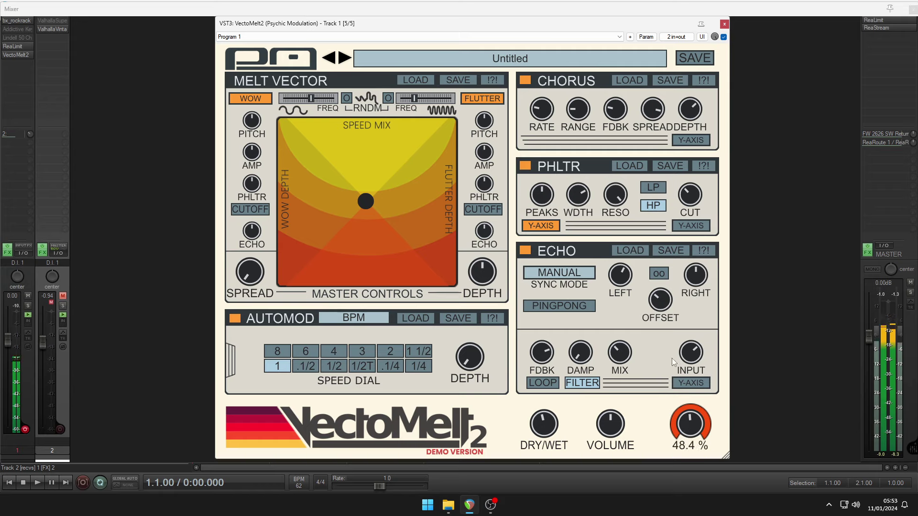
pyautogui.moveTo(672, 358); pyautogui.dragTo(668, 341)
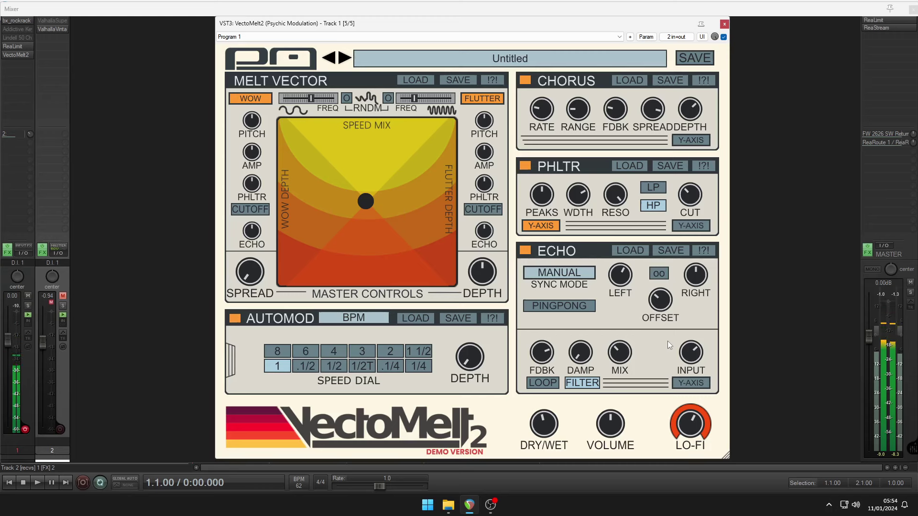
pyautogui.moveTo(686, 429)
pyautogui.moveTo(687, 424); pyautogui.dragTo(675, 350)
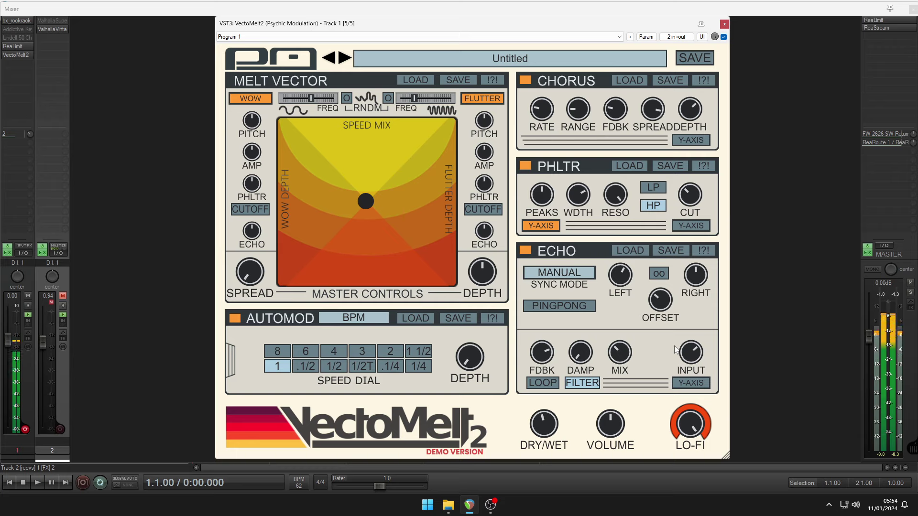
# Step: Turn off the chorus section and raise the overall dry/wet mix to roughly three quarters
pyautogui.moveTo(550, 126); pyautogui.dragTo(533, 111)
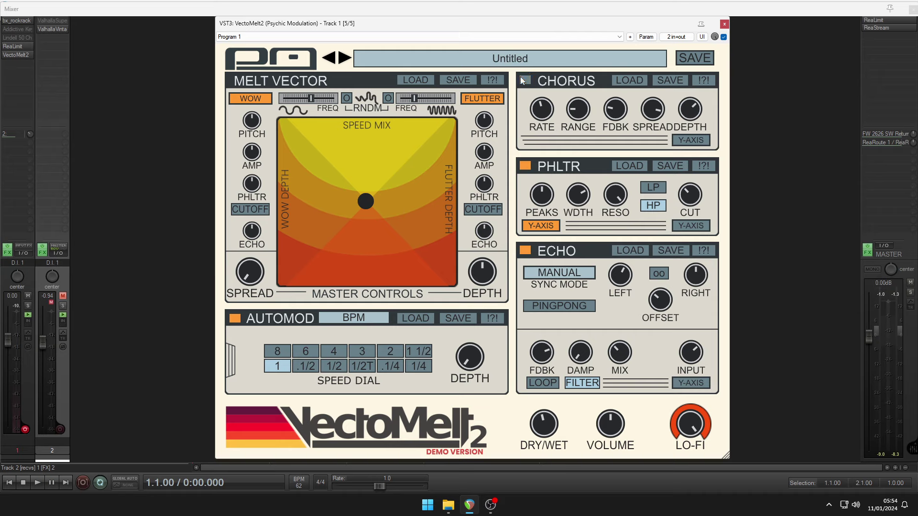
pyautogui.moveTo(453, 108)
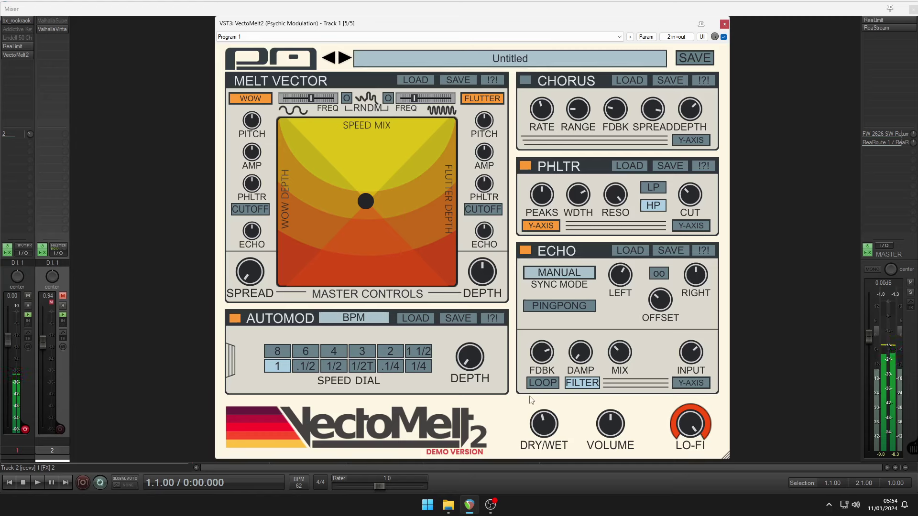
pyautogui.moveTo(542, 433)
pyautogui.moveTo(543, 429); pyautogui.dragTo(536, 396)
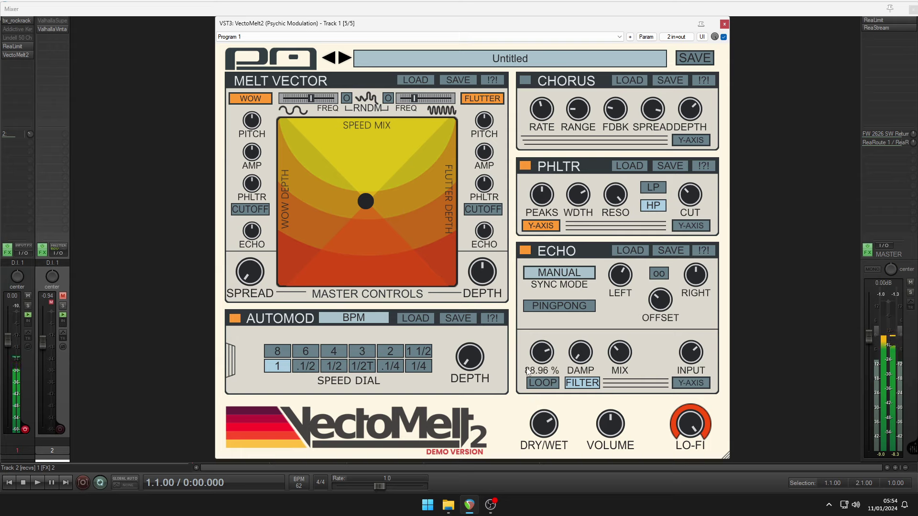
# Step: Raise the AutoMod depth close to its maximum and the Melt Vector spread to about a third
pyautogui.moveTo(480, 349); pyautogui.dragTo(475, 235)
pyautogui.moveTo(477, 247)
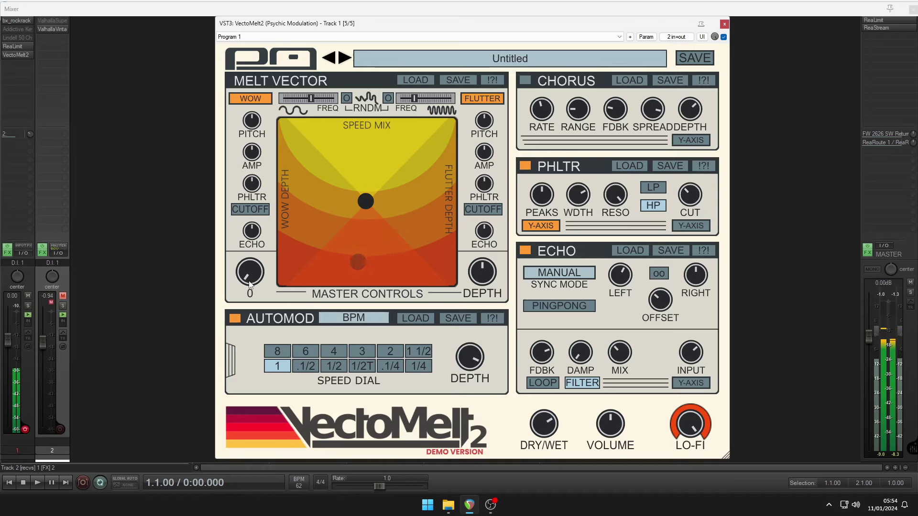
pyautogui.moveTo(250, 272); pyautogui.dragTo(240, 214)
pyautogui.moveTo(238, 193)
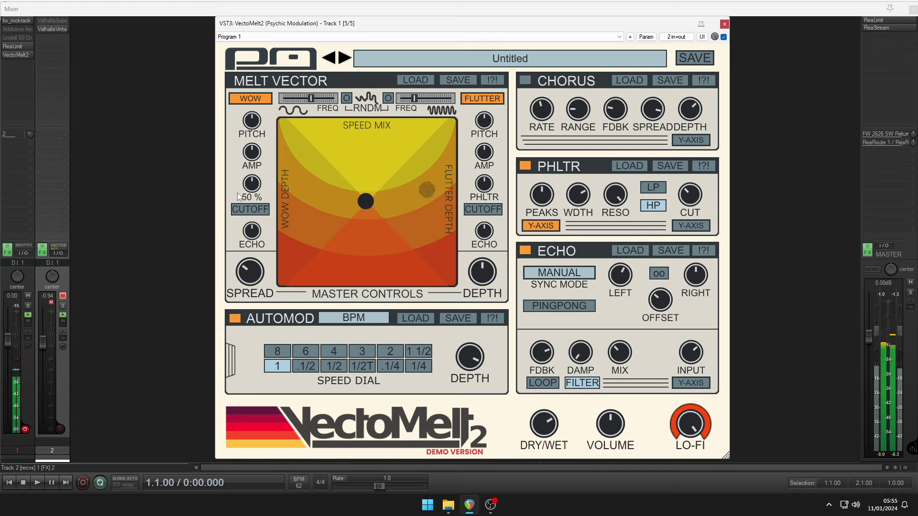
pyautogui.moveTo(255, 133)
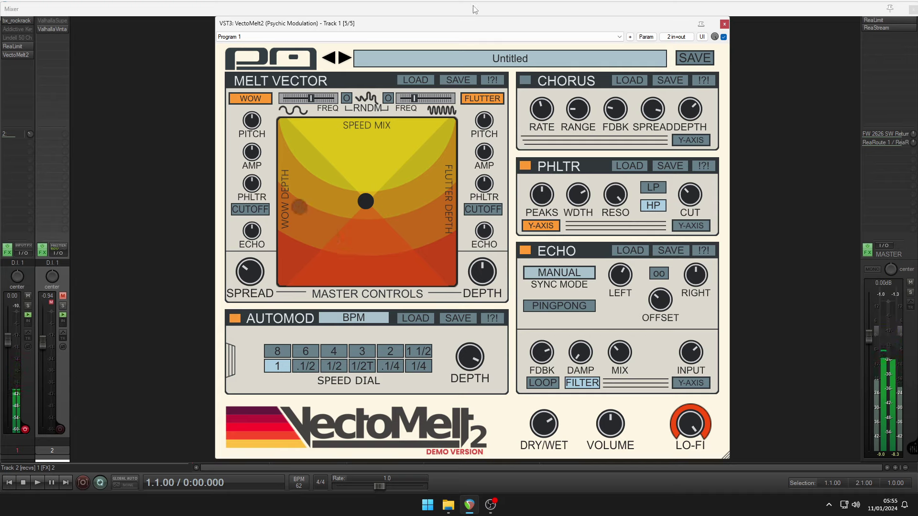
# Step: Load the Echo Mirage preset from Echoes & Dub Delays and lower its overall dry/wet mix to just under half
pyautogui.click(474, 58)
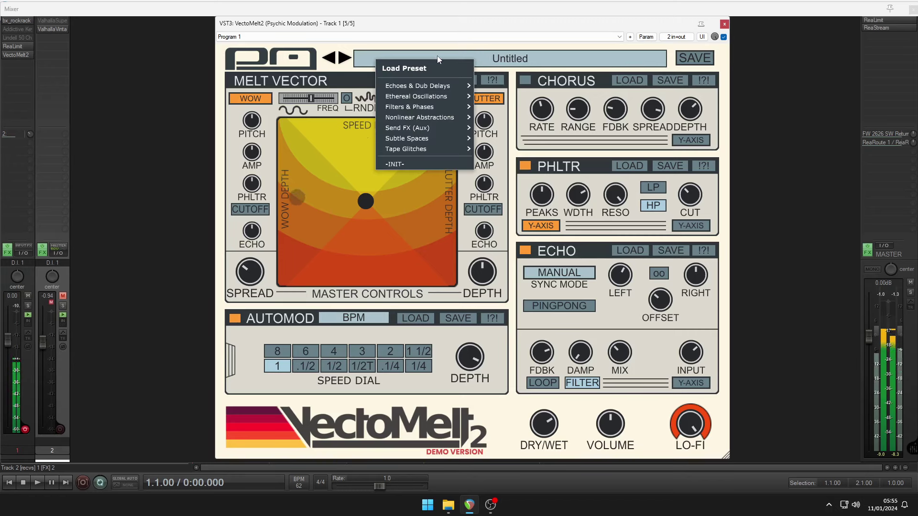
pyautogui.moveTo(454, 85)
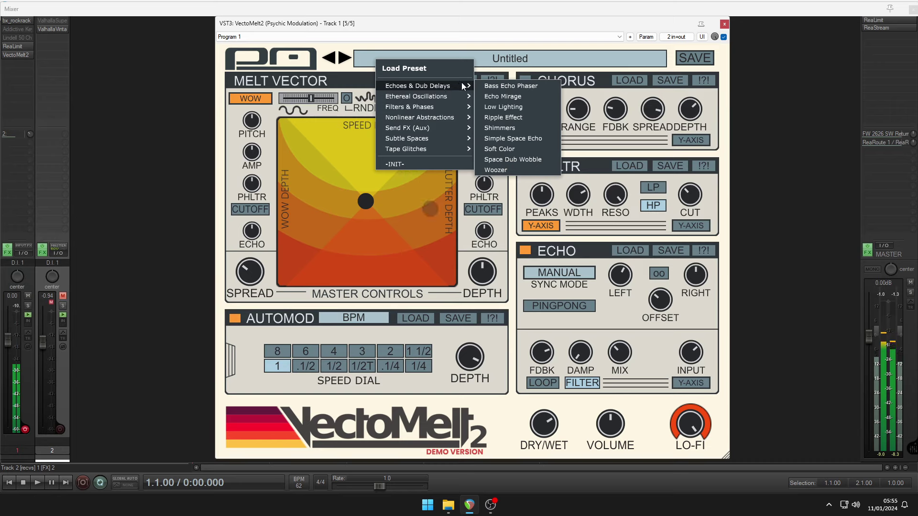
pyautogui.click(486, 96)
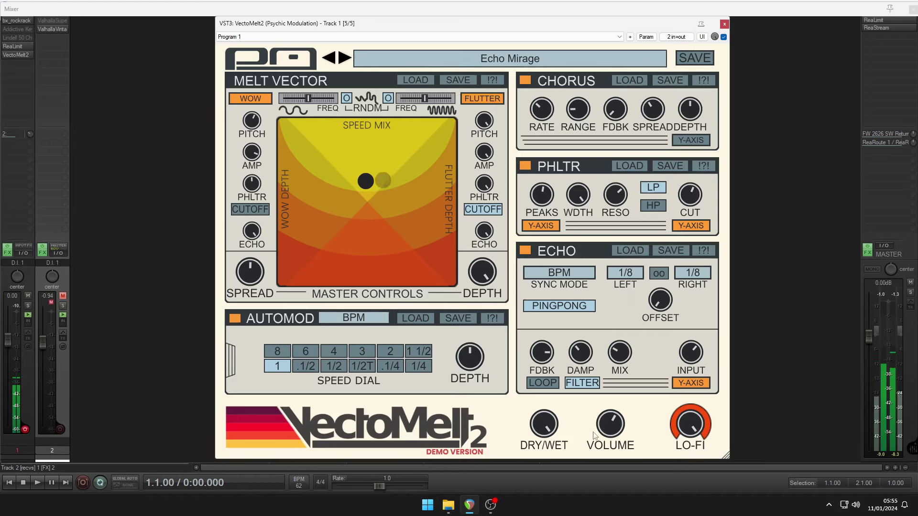
pyautogui.moveTo(551, 424)
pyautogui.moveTo(550, 421); pyautogui.dragTo(547, 483)
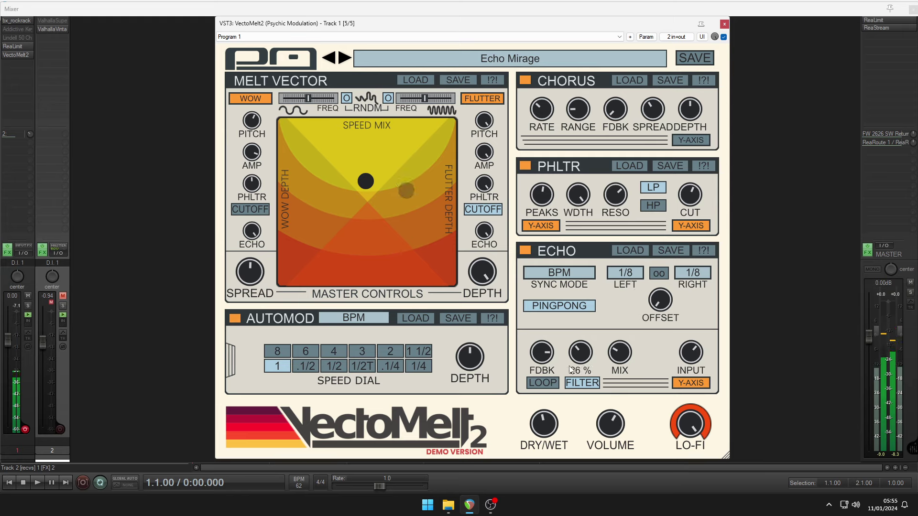
pyautogui.moveTo(546, 193)
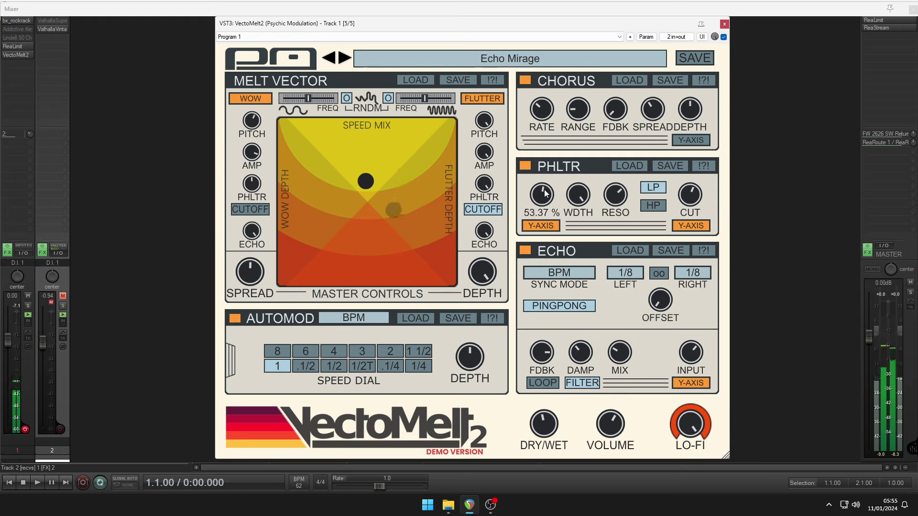
# Step: Load the Low Lighting preset from Echoes & Dub Delays and reduce its dry/wet mix to roughly 40 percent
pyautogui.click(510, 65)
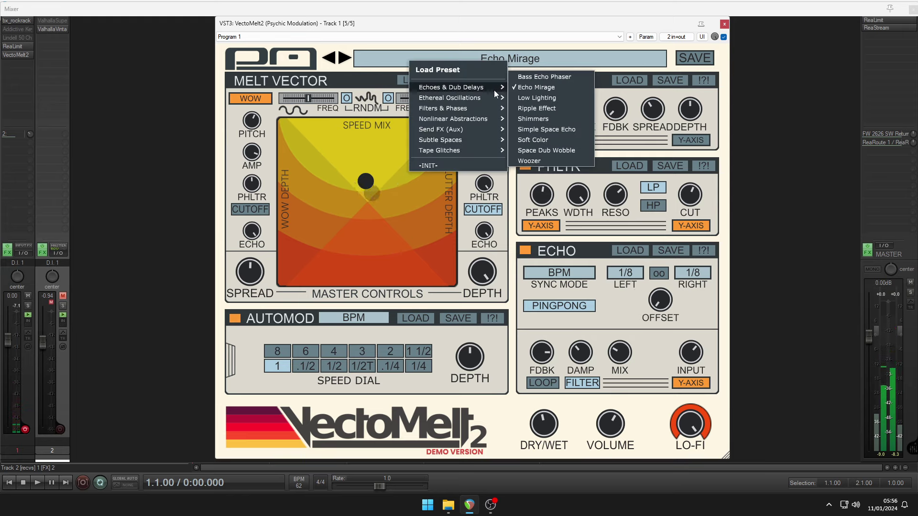
pyautogui.moveTo(492, 91)
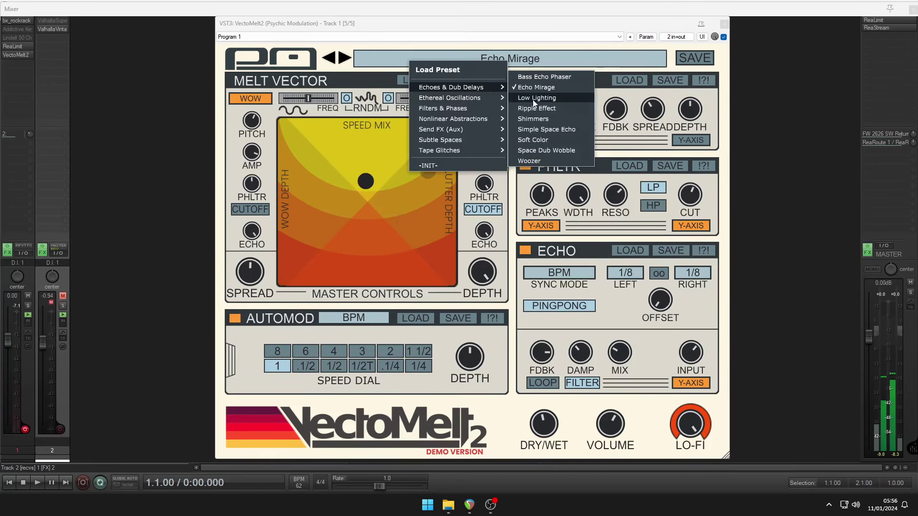
pyautogui.click(532, 99)
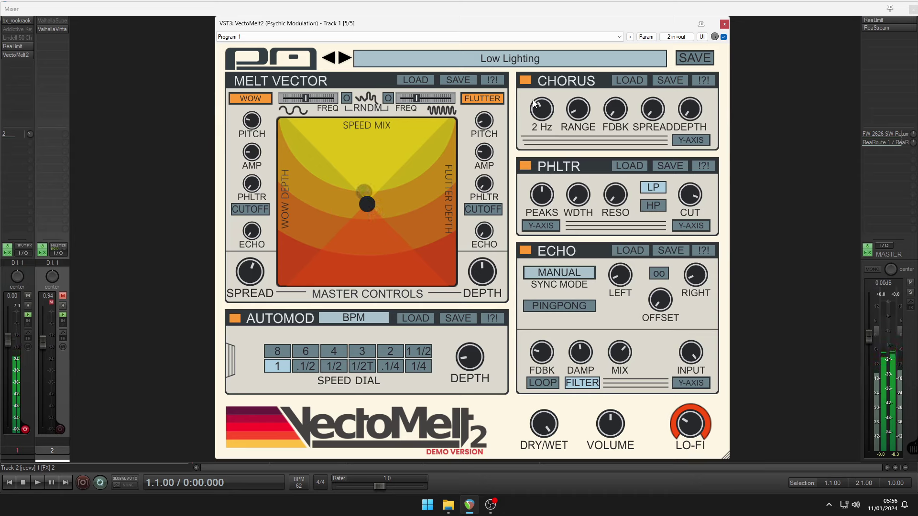
pyautogui.moveTo(532, 414); pyautogui.dragTo(521, 472)
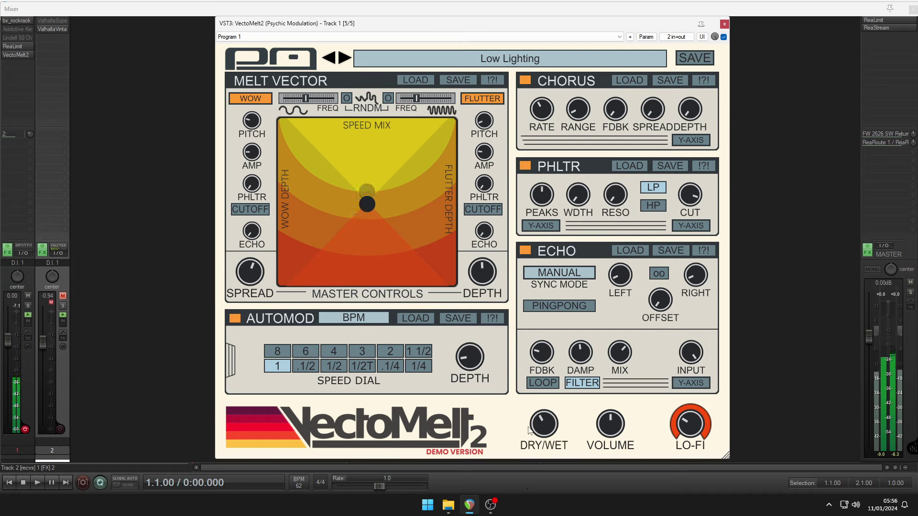
pyautogui.moveTo(541, 424)
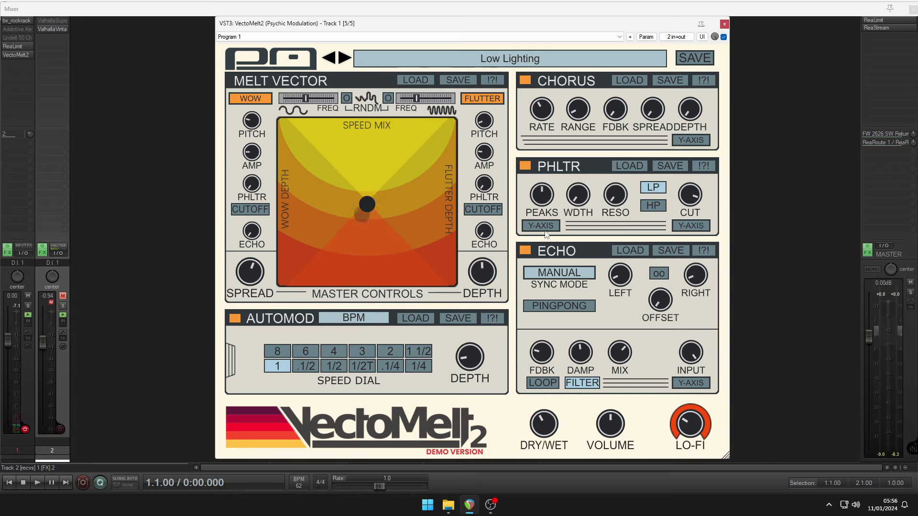
# Step: Load the Simple Space Echo preset from Echoes & Dub Delays and lower its dry/wet mix to roughly two thirds
pyautogui.click(526, 56)
pyautogui.moveTo(507, 80)
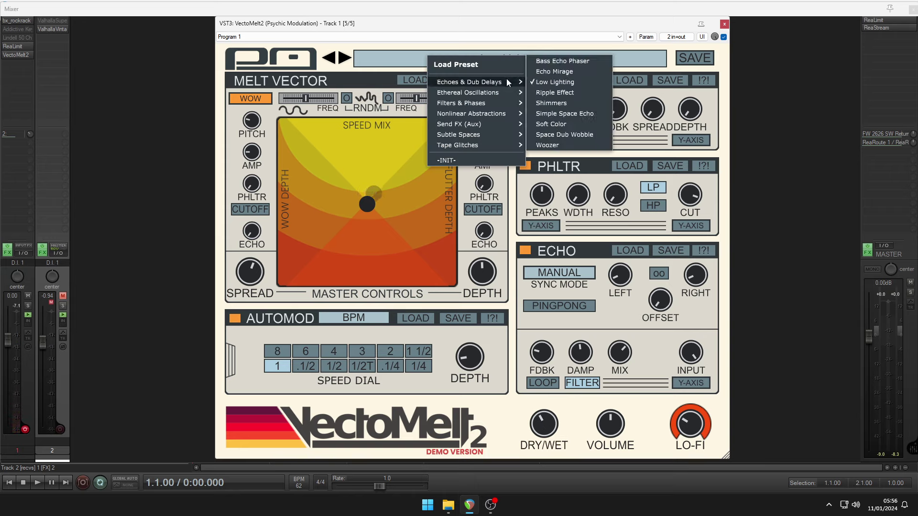
pyautogui.click(540, 113)
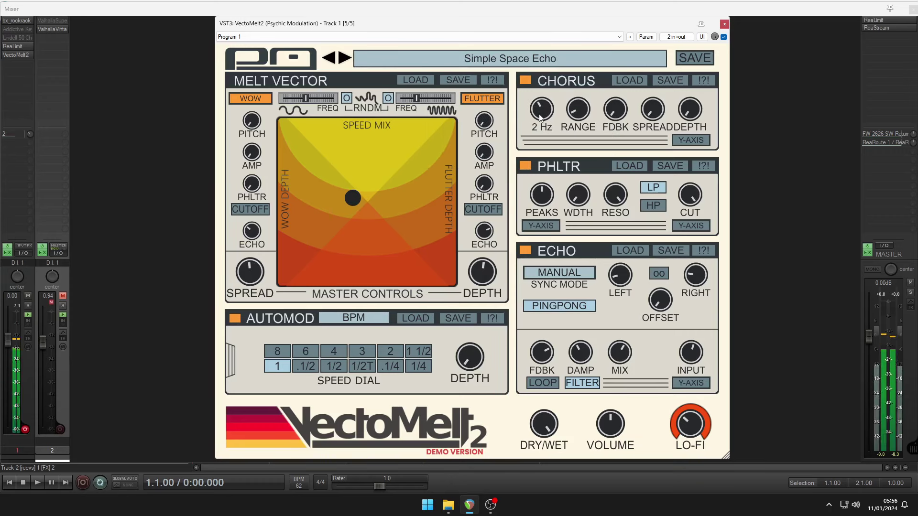
pyautogui.moveTo(544, 425); pyautogui.dragTo(512, 431)
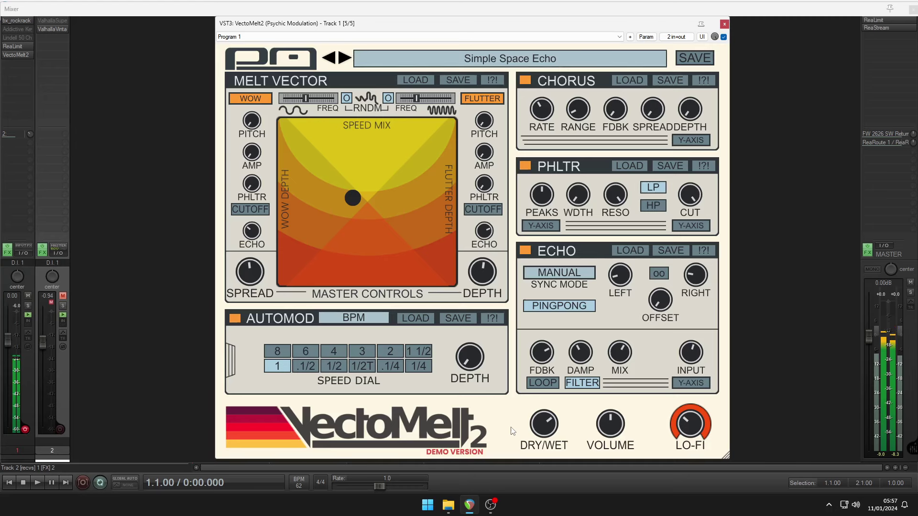
# Step: Load the Space Dub Wobble preset from Echoes & Dub Delays and pull its dry/wet mix down to somewhat below half
pyautogui.click(520, 66)
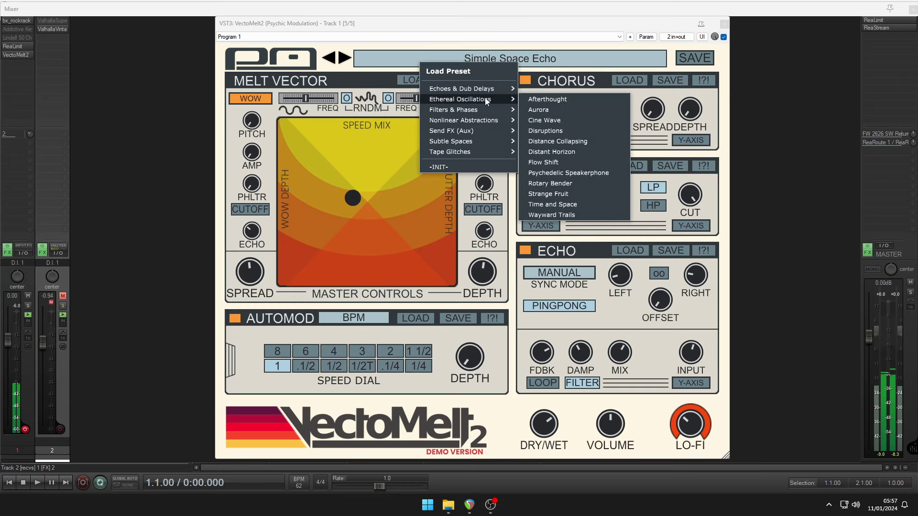
pyautogui.moveTo(487, 92)
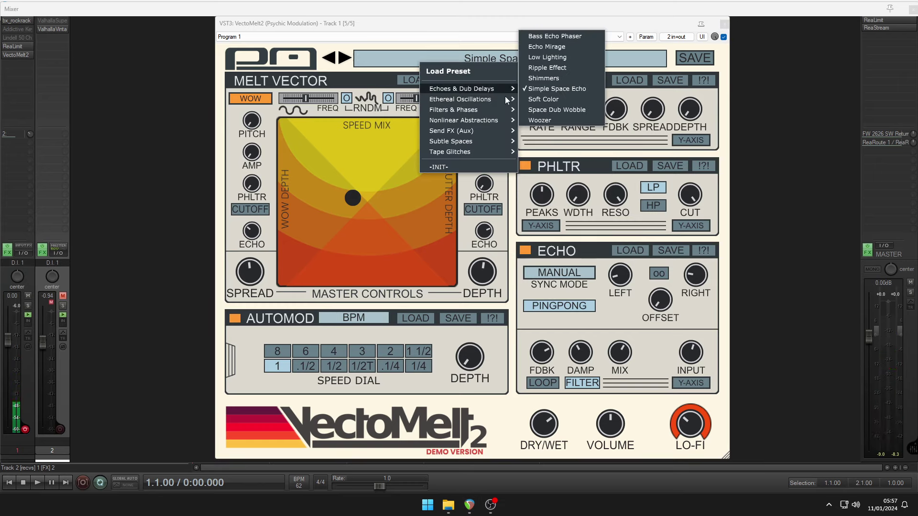
pyautogui.click(531, 110)
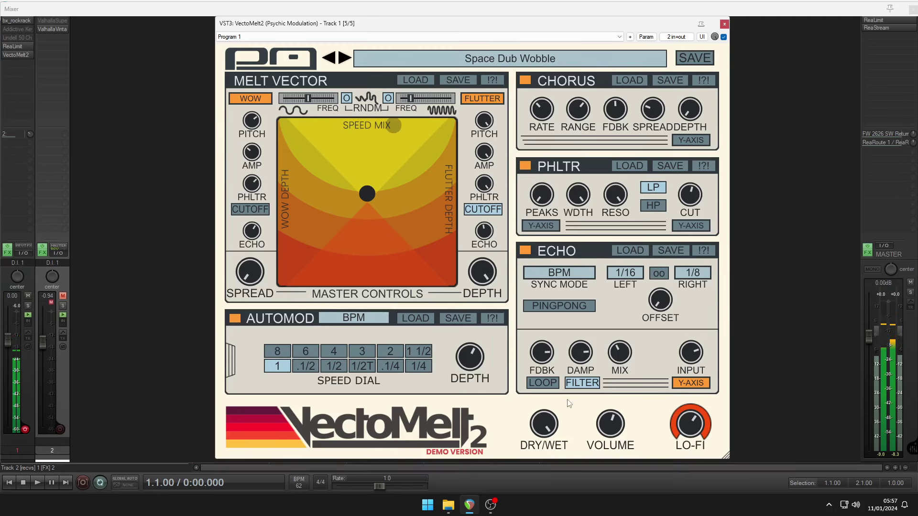
pyautogui.doubleClick(546, 412)
pyautogui.moveTo(546, 414); pyautogui.dragTo(543, 486)
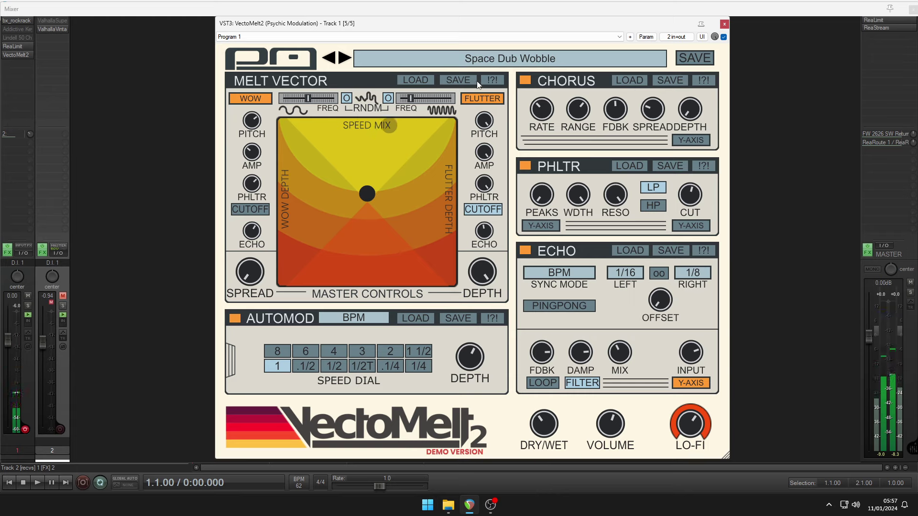
# Step: Load the Cine Wave preset from the Ethereal Oscillations category
pyautogui.click(478, 59)
pyautogui.moveTo(471, 92)
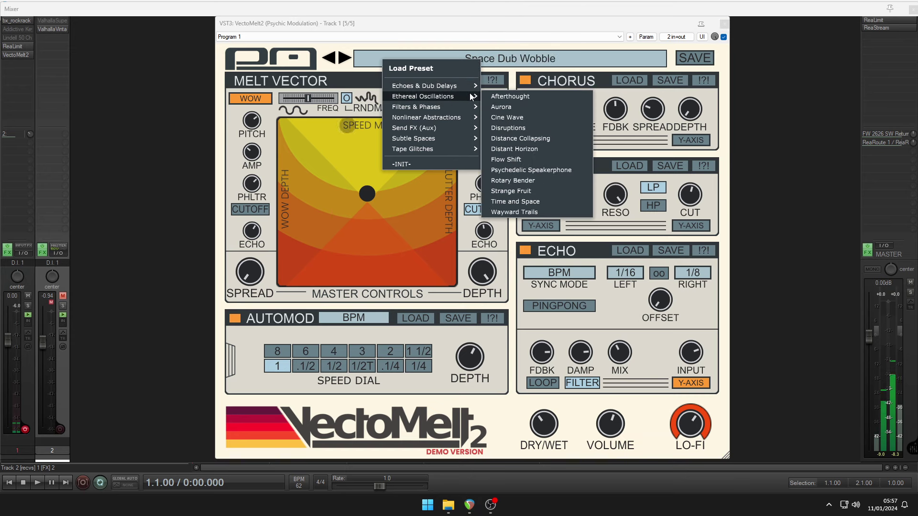
pyautogui.click(500, 115)
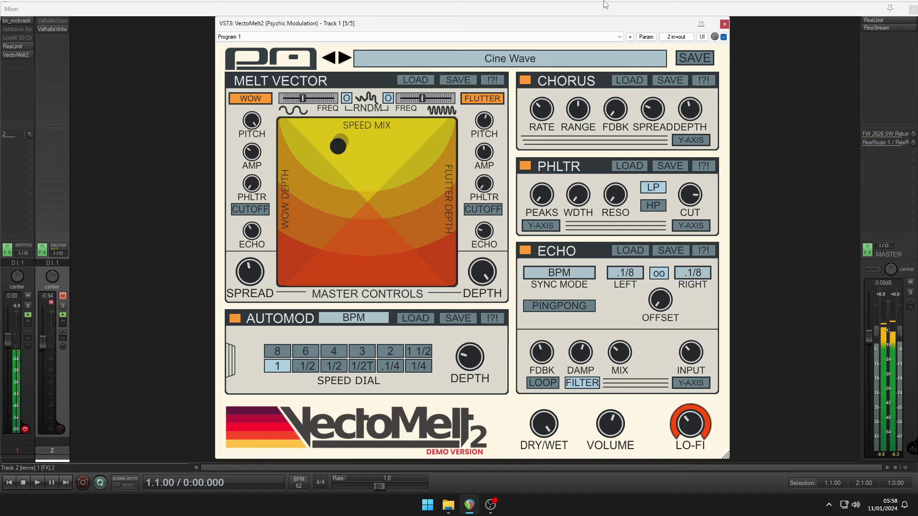
# Step: Load the Aurora preset from Ethereal Oscillations and lower its dry/wet mix to slightly above half
pyautogui.click(534, 68)
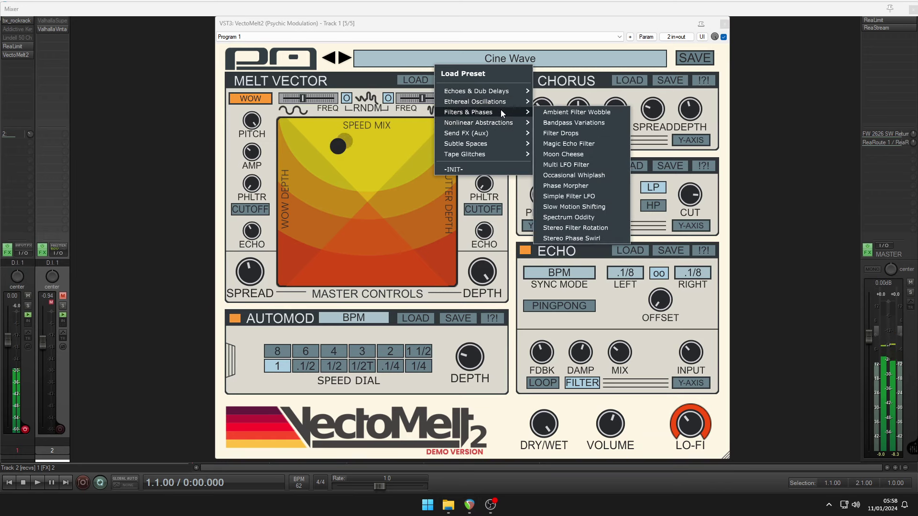
pyautogui.moveTo(512, 101)
pyautogui.click(544, 91)
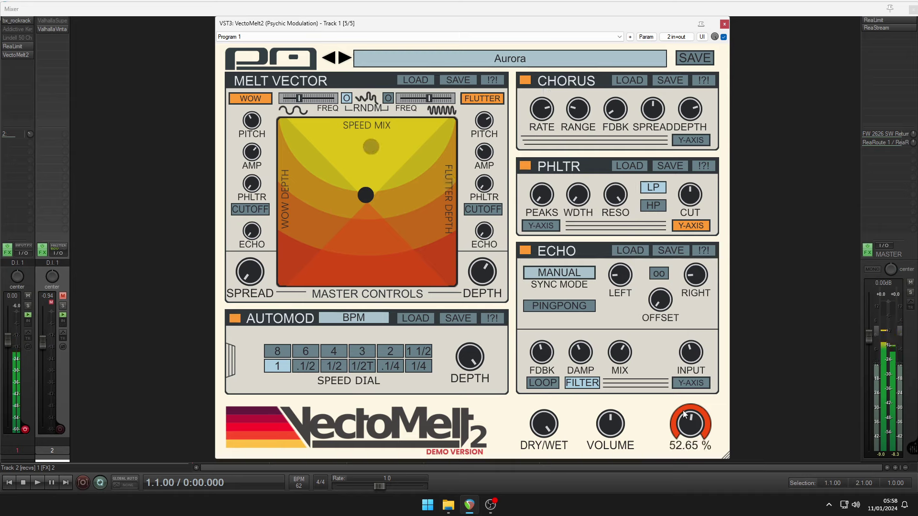
pyautogui.moveTo(535, 428)
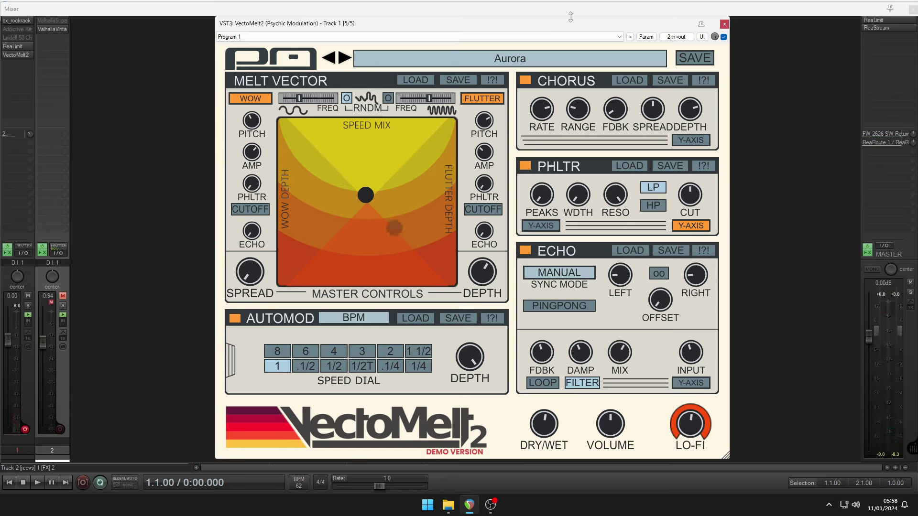
# Step: Load the Magic Echo Filter preset from the Filters & Phases category
pyautogui.click(553, 56)
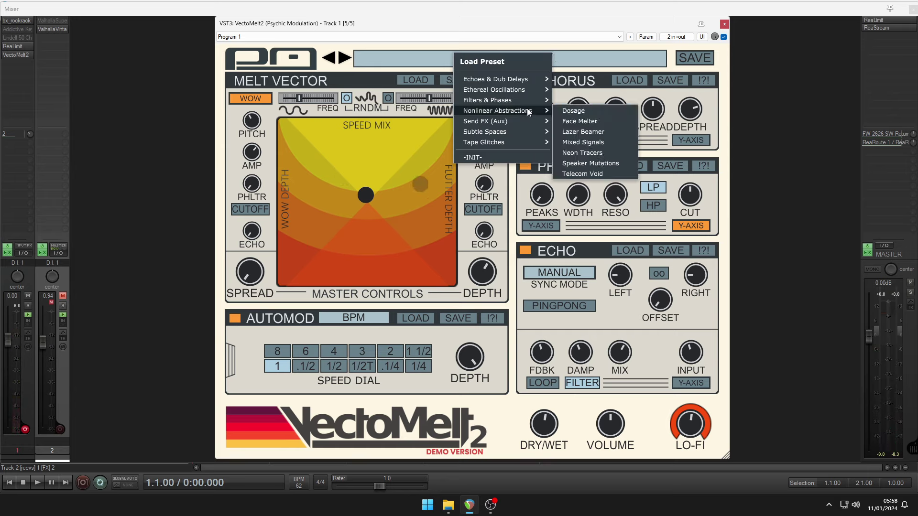
pyautogui.moveTo(528, 106)
pyautogui.click(571, 131)
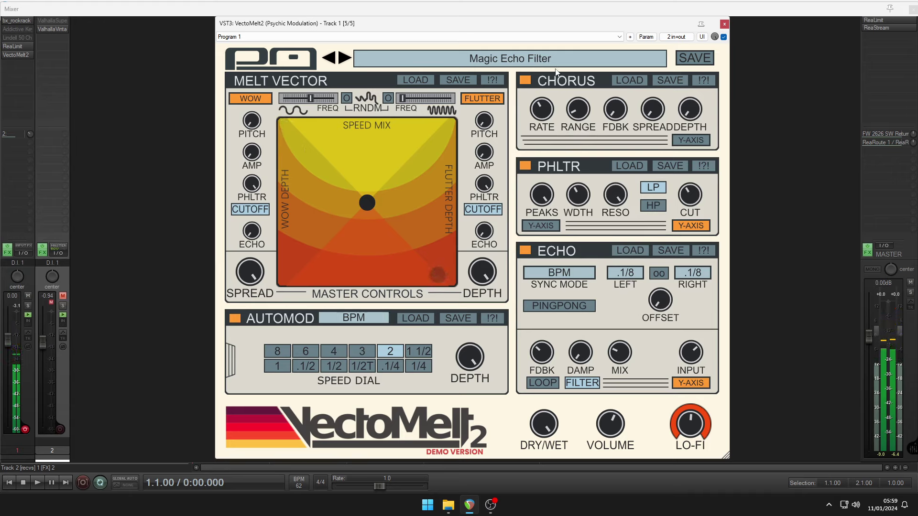
# Step: Load the Spectrum Oddity preset from the Filters & Phases category
pyautogui.click(459, 62)
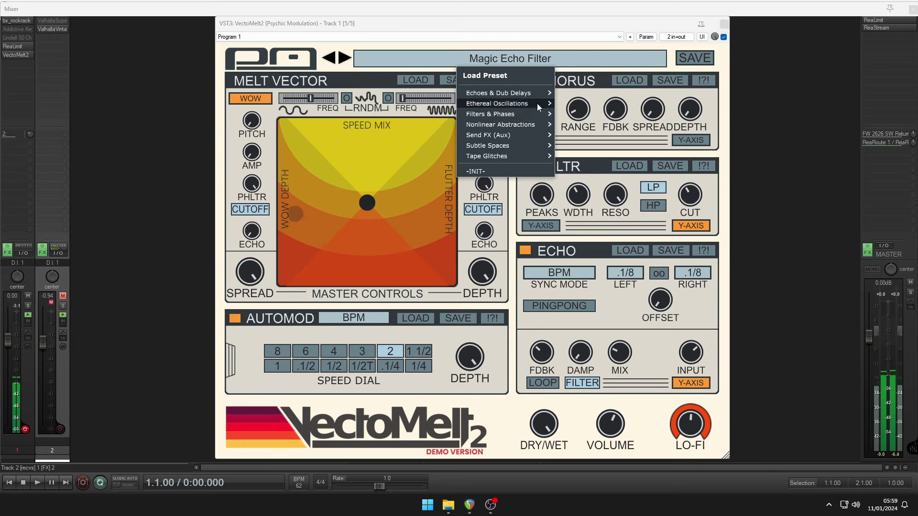
pyautogui.moveTo(535, 114)
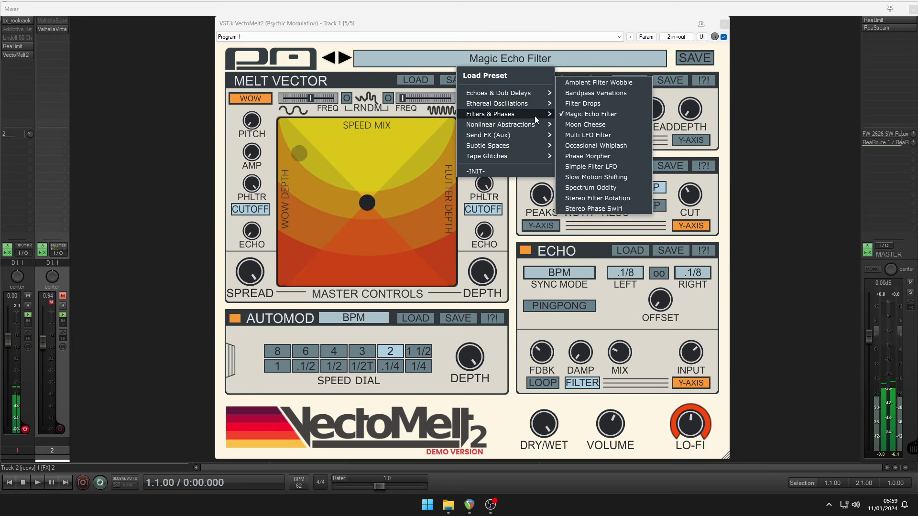
pyautogui.click(599, 188)
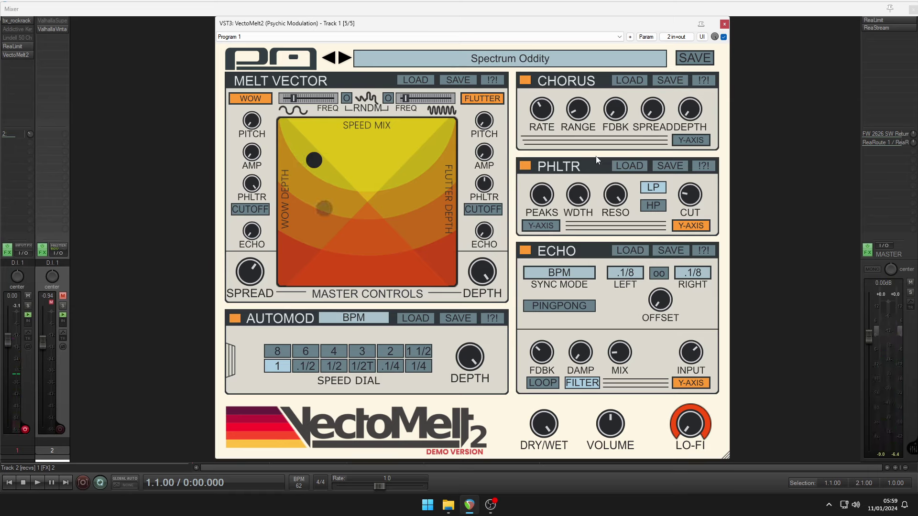
# Step: Load the Aquatics preset from the Subtle Spaces category
pyautogui.click(569, 66)
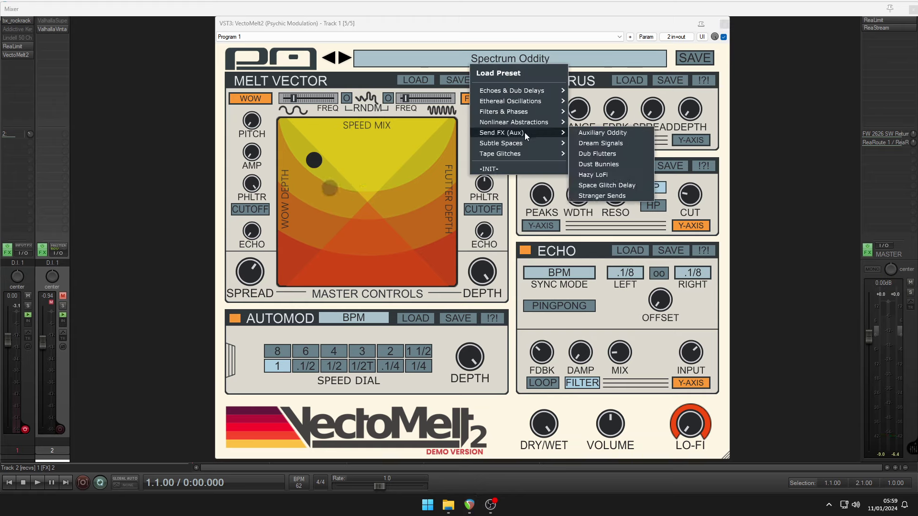
pyautogui.moveTo(525, 139)
pyautogui.click(579, 147)
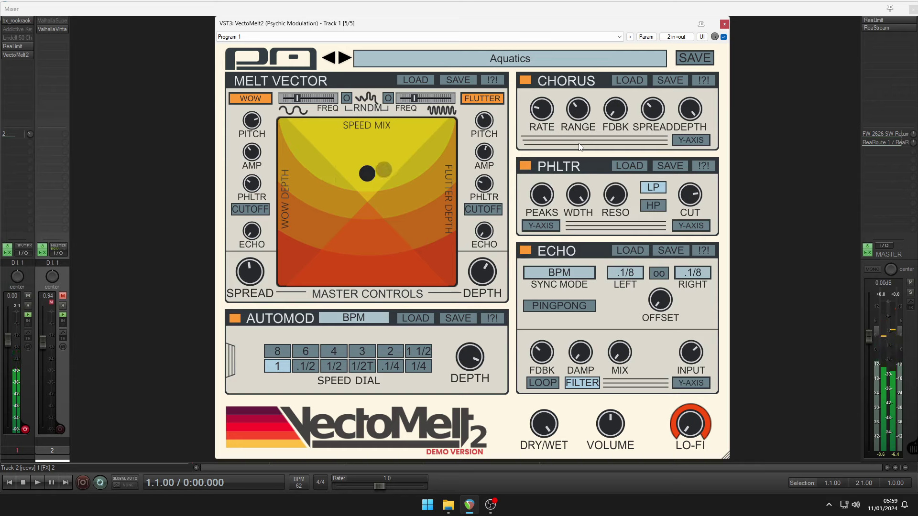
# Step: Load the Reflection Pool preset from the Subtle Spaces category
pyautogui.click(481, 62)
pyautogui.moveTo(450, 144)
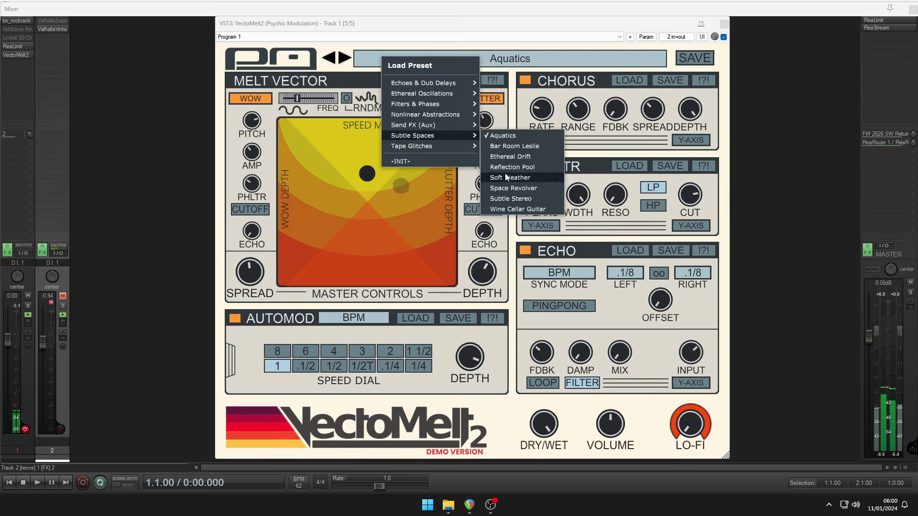
pyautogui.click(506, 167)
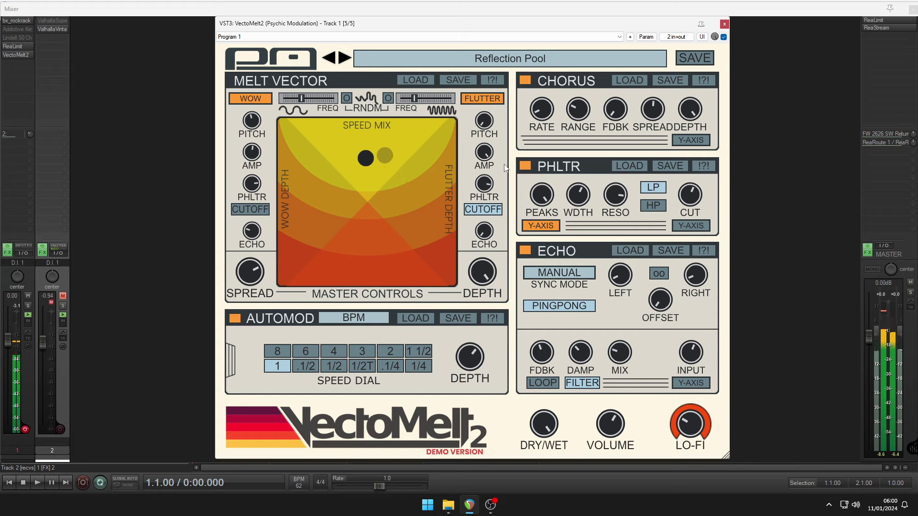
pyautogui.moveTo(432, 111)
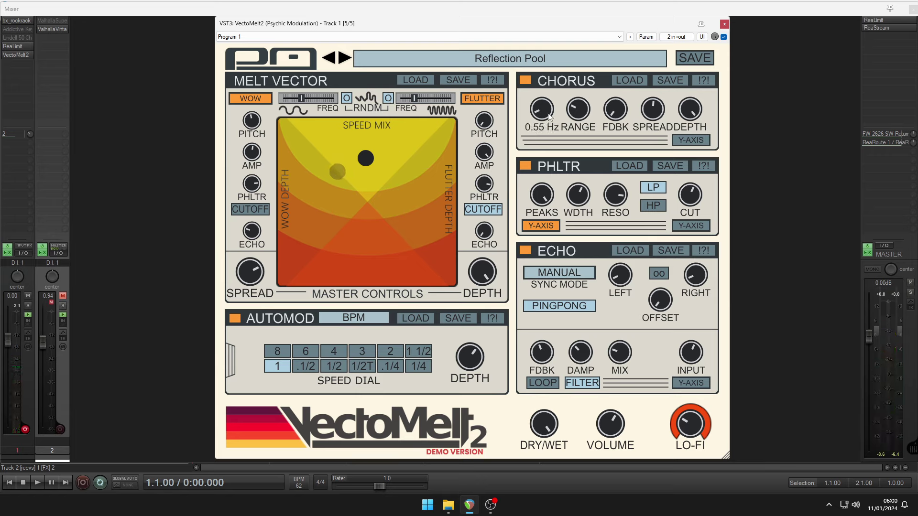
# Step: Load the Wine Cellar Guitar preset from the Subtle Spaces category
pyautogui.click(536, 64)
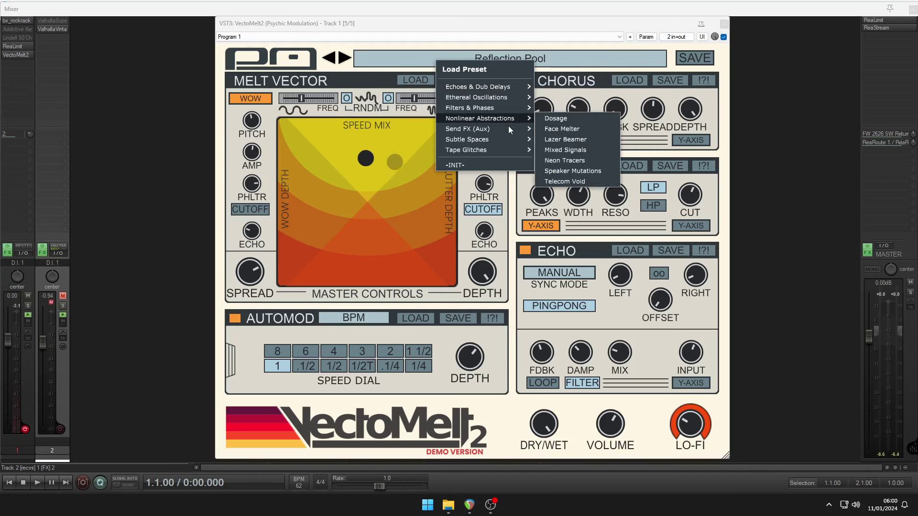
pyautogui.moveTo(509, 141)
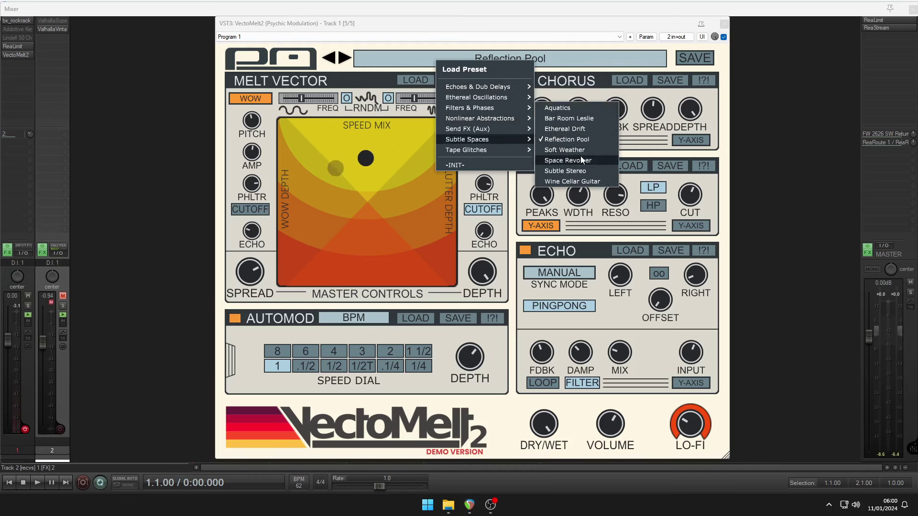
pyautogui.click(574, 181)
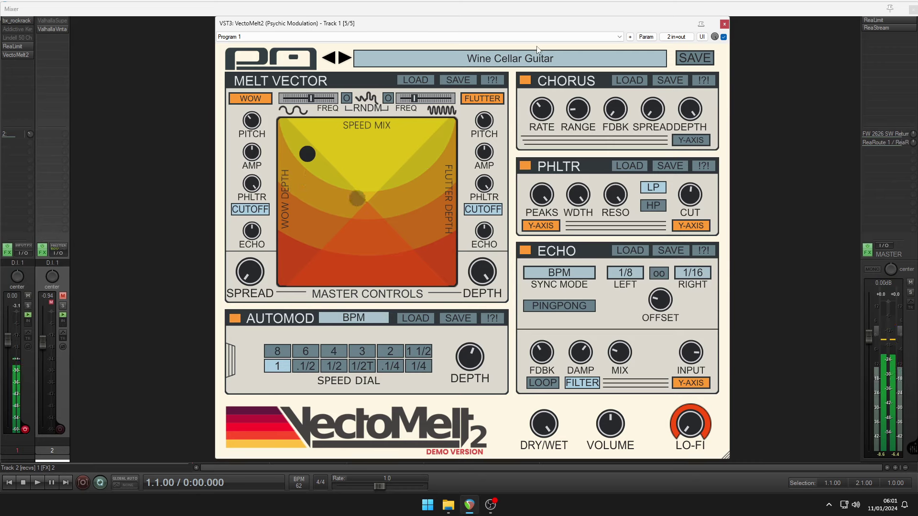
# Step: Load the Adjust Your Tracking preset from the Tape Glitches category
pyautogui.click(538, 58)
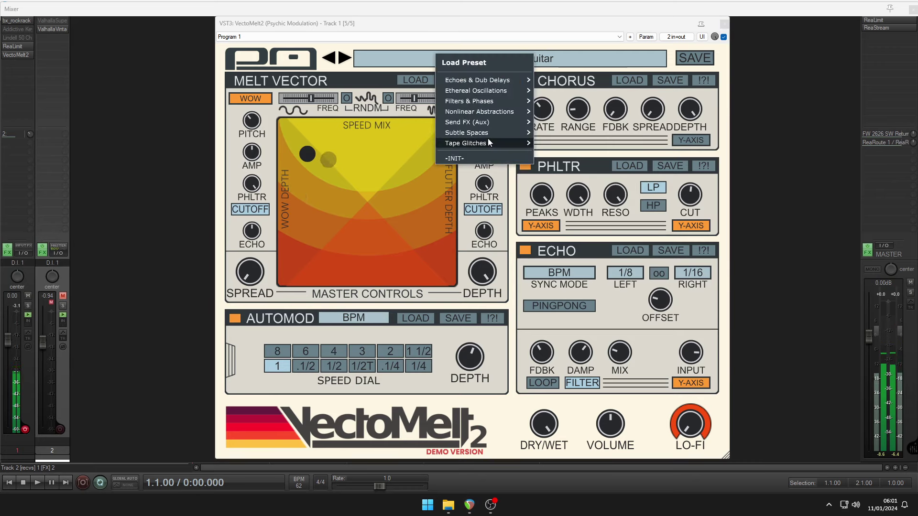
pyautogui.moveTo(489, 140)
pyautogui.click(555, 143)
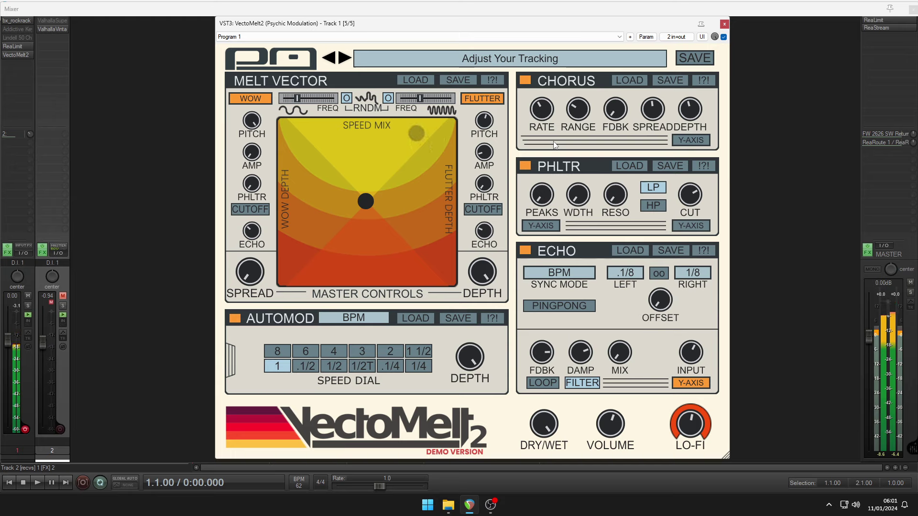
# Step: Raise the wow and flutter frequencies in the Melt Vector close to their maximum and increase the flutter Amp amount
pyautogui.moveTo(306, 103)
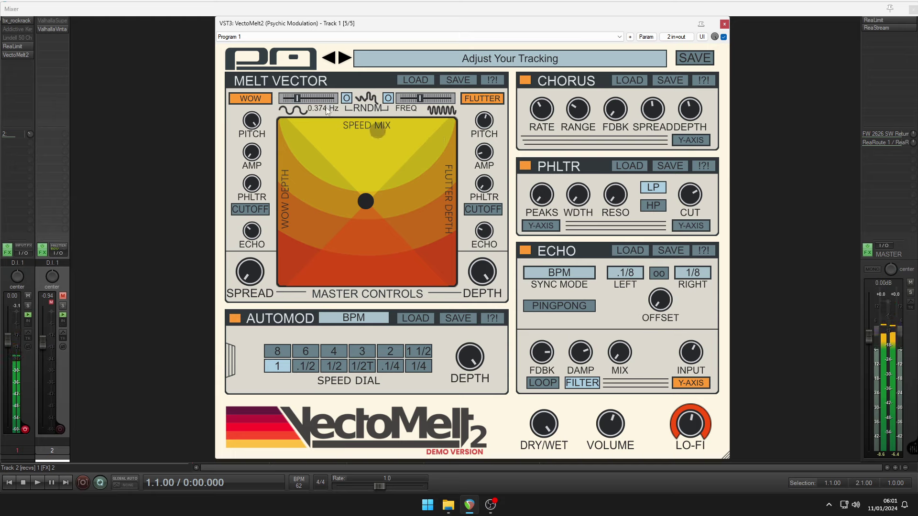
pyautogui.moveTo(305, 100); pyautogui.dragTo(336, 99)
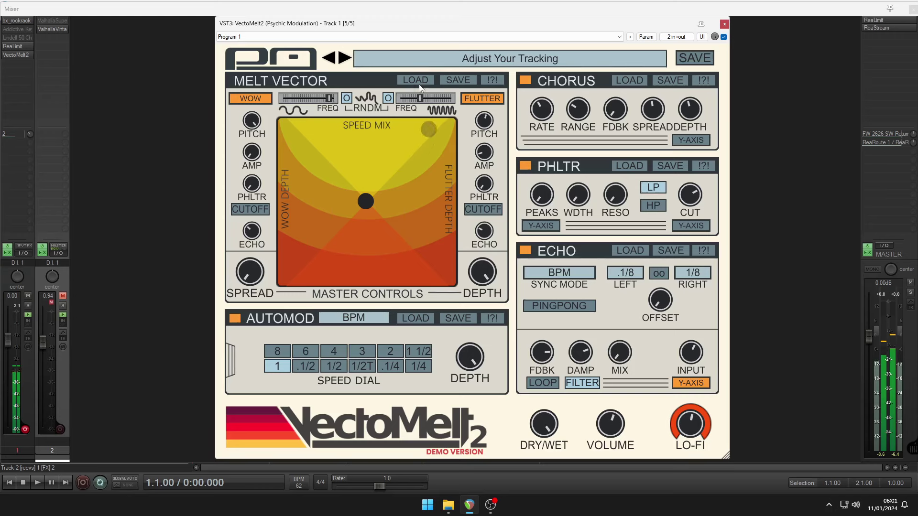
pyautogui.moveTo(418, 92)
pyautogui.moveTo(419, 93); pyautogui.dragTo(450, 102)
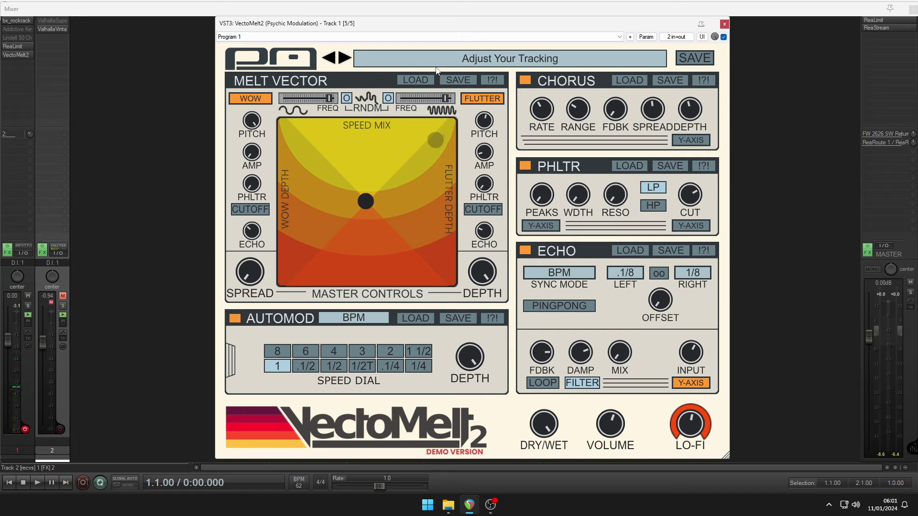
pyautogui.moveTo(482, 135)
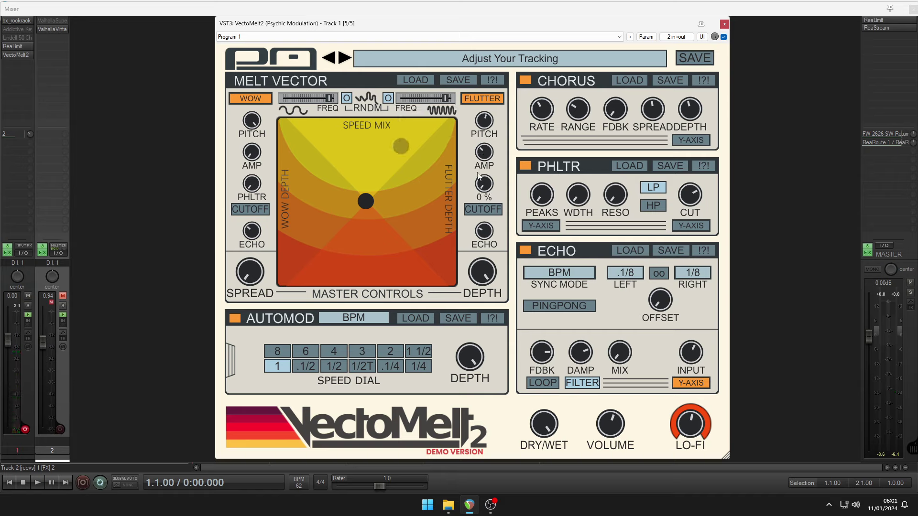
pyautogui.moveTo(482, 161)
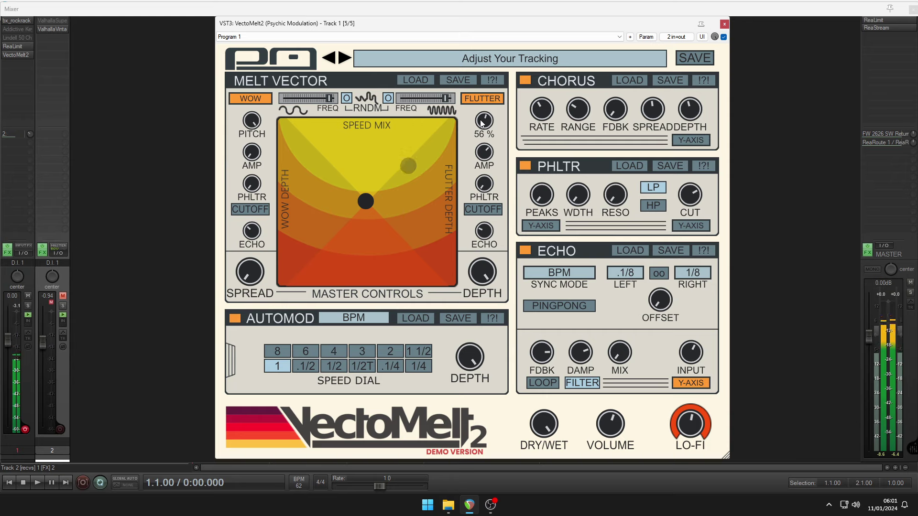
# Step: Load the Tape Machine Struggles preset from the Tape Glitches category and move the Melt Vector point down into the pad's red zone
pyautogui.click(473, 68)
pyautogui.moveTo(436, 152)
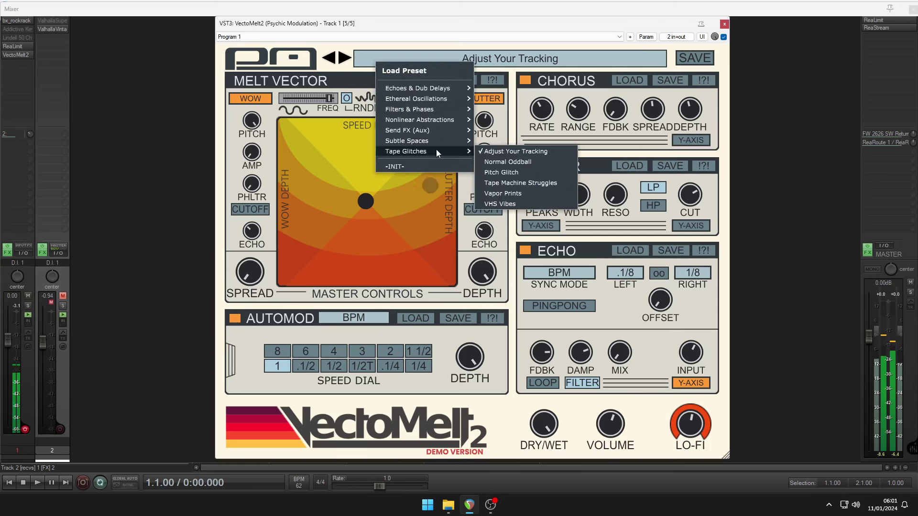
pyautogui.click(495, 182)
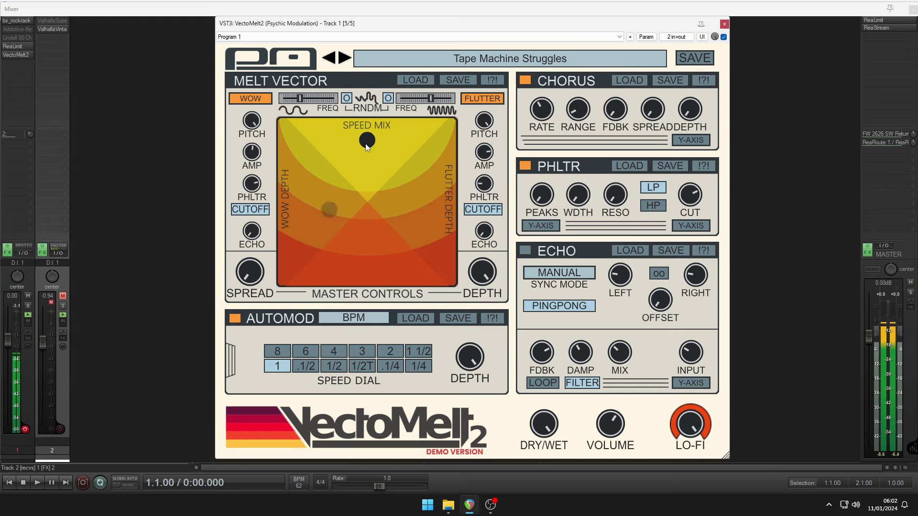
pyautogui.moveTo(367, 146); pyautogui.dragTo(360, 256)
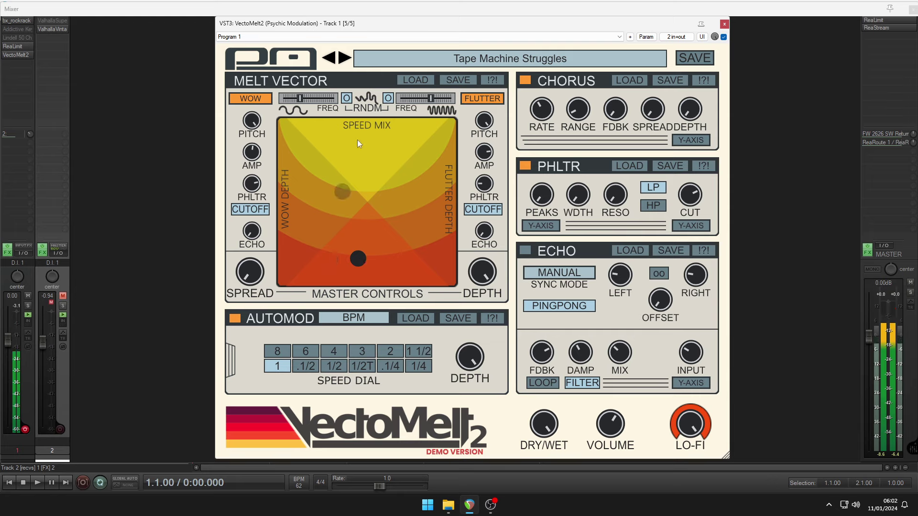
# Step: Load the VHS Vibes preset from the Tape Glitches category
pyautogui.click(485, 57)
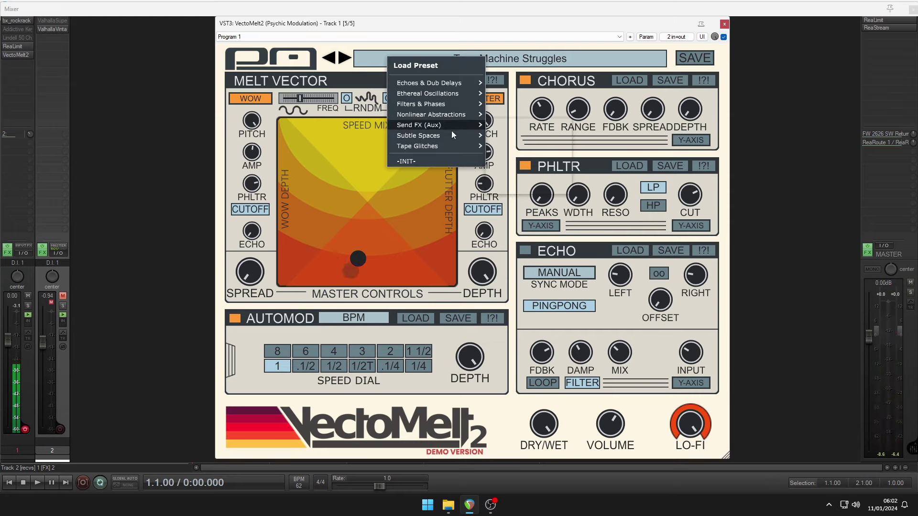
pyautogui.moveTo(452, 145)
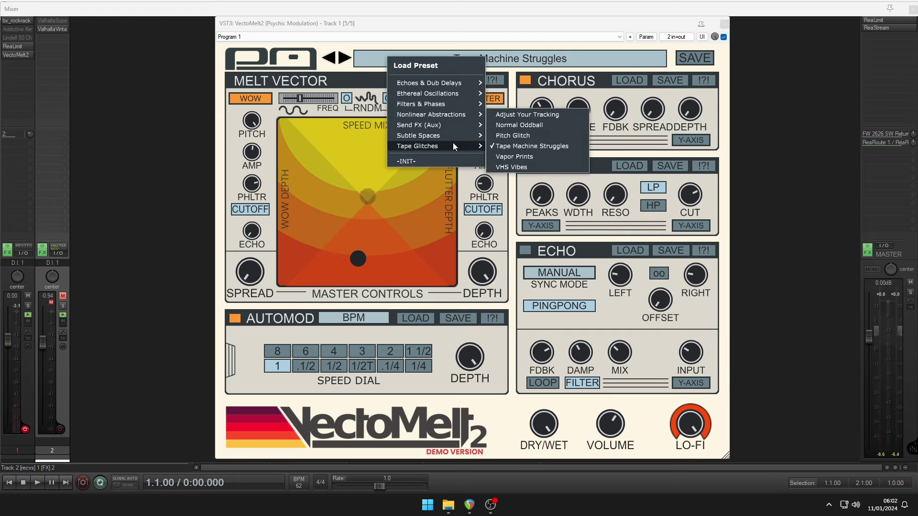
pyautogui.click(506, 166)
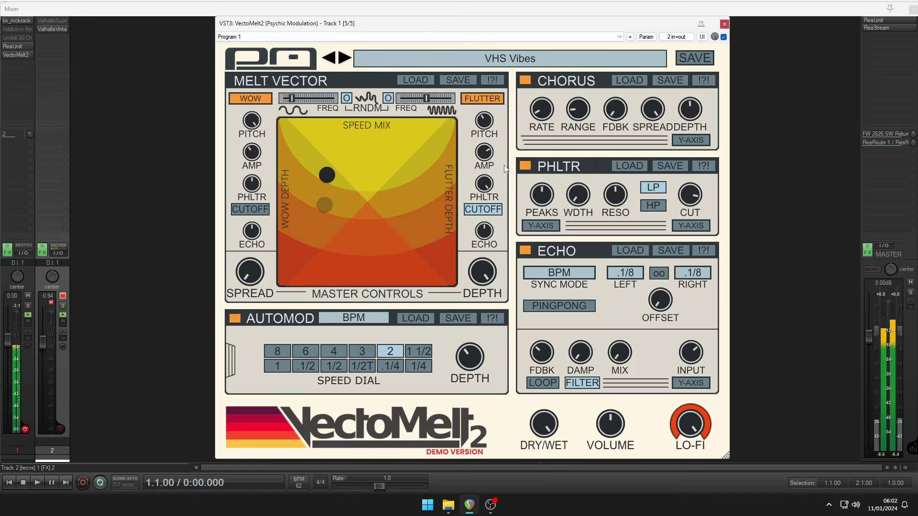